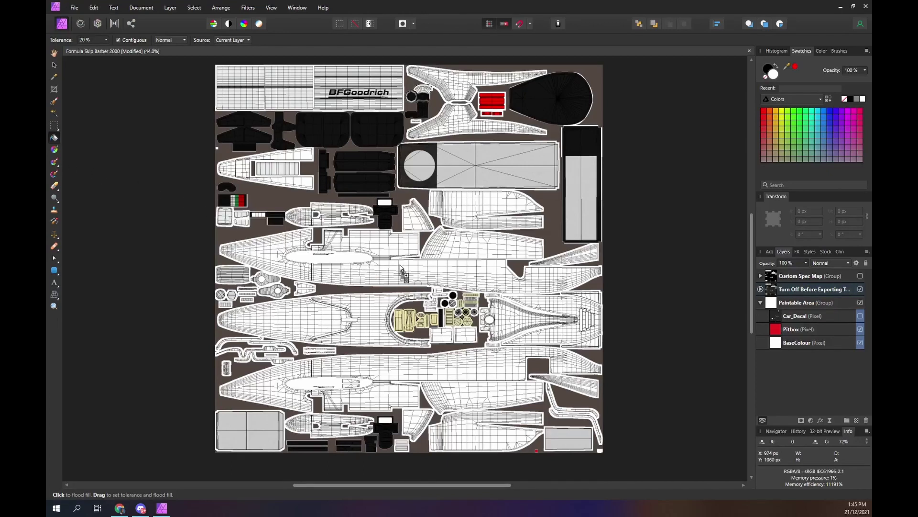
# Paste the bunny image into the Paintable Area and wrap it in a group named Bunny.
pyautogui.hotkey('ctrl', 'v')
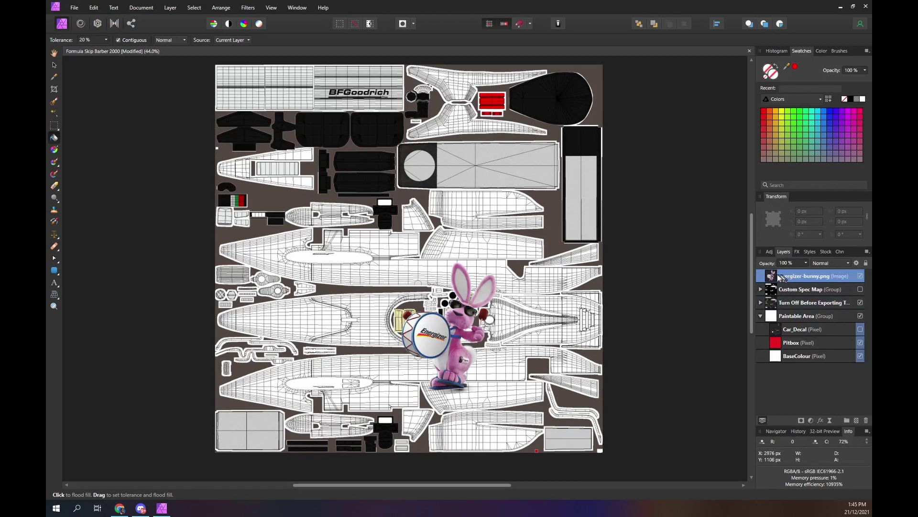
pyautogui.moveTo(773, 280)
pyautogui.mouseDown()
pyautogui.moveTo(778, 329)
pyautogui.moveTo(778, 317)
pyautogui.mouseUp()
pyautogui.hotkey('ctrl', 'g')
pyautogui.doubleClick(794, 316)
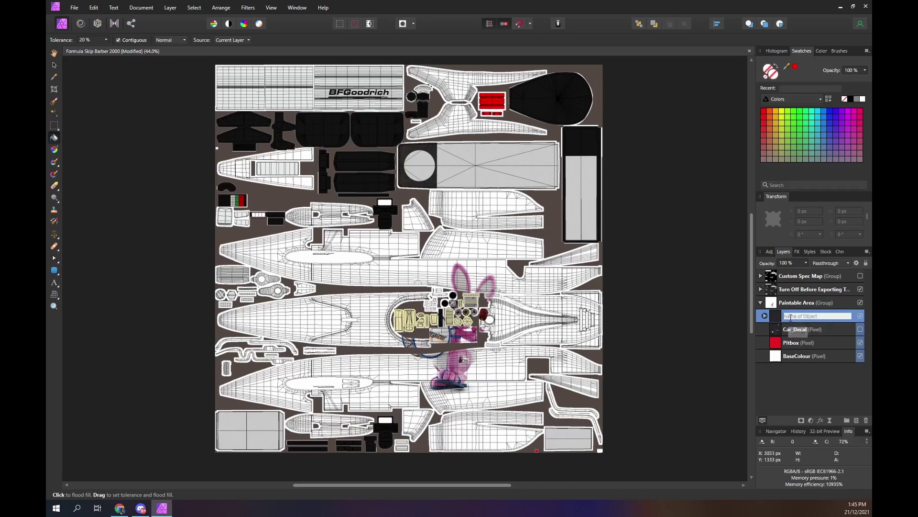
pyautogui.write('Bunny')
pyautogui.press('Return')
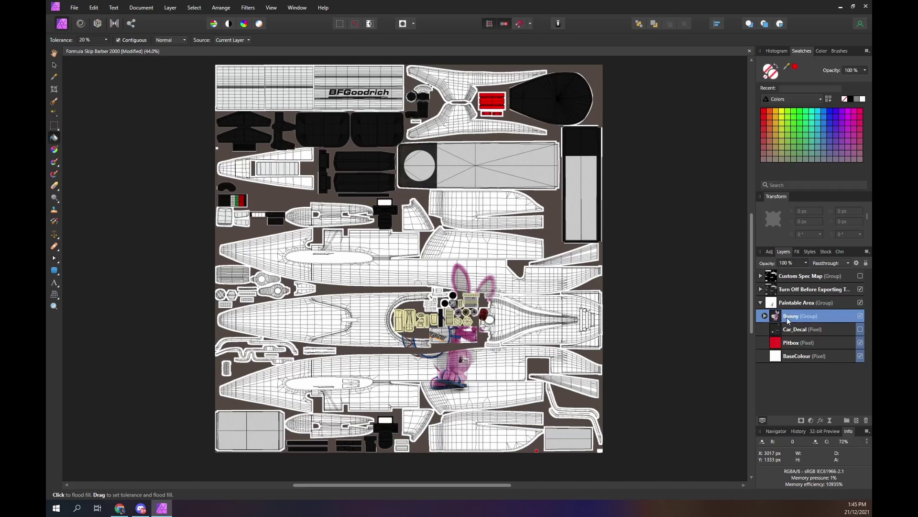
# Wrap the bunny image in a second group named Left inside Bunny.
pyautogui.click(765, 316)
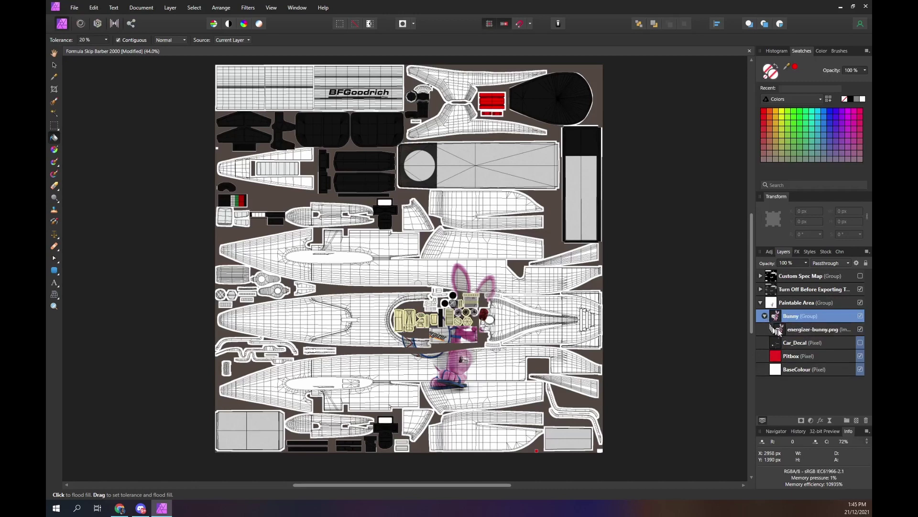
pyautogui.click(781, 332)
pyautogui.hotkey('ctrl', 'g')
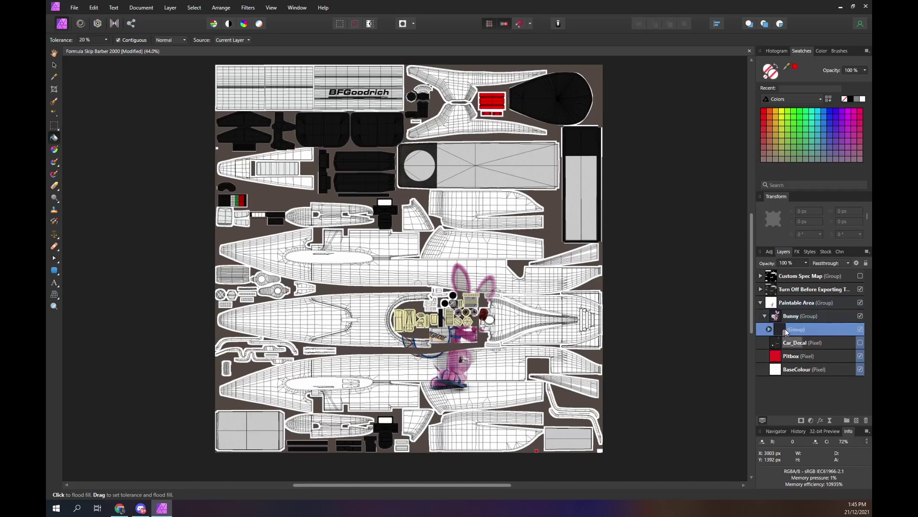
pyautogui.doubleClick(797, 329)
pyautogui.write('Left')
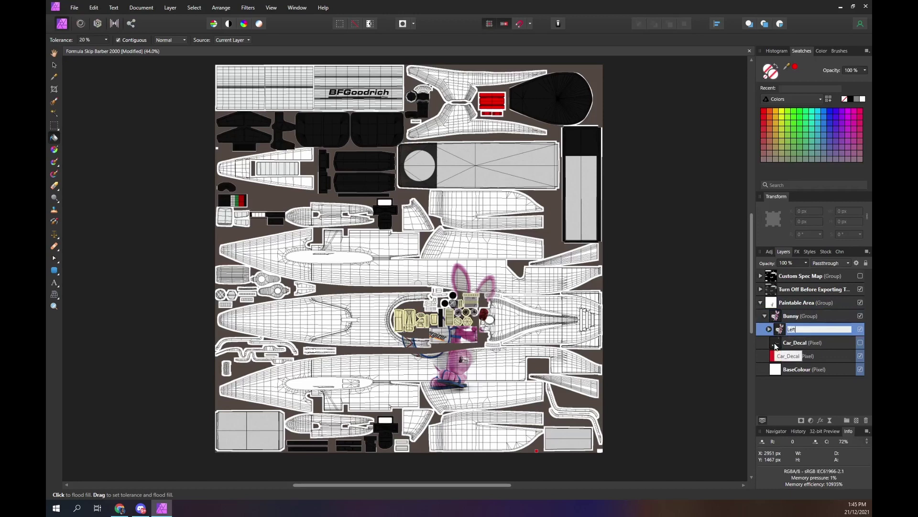
pyautogui.press('Return')
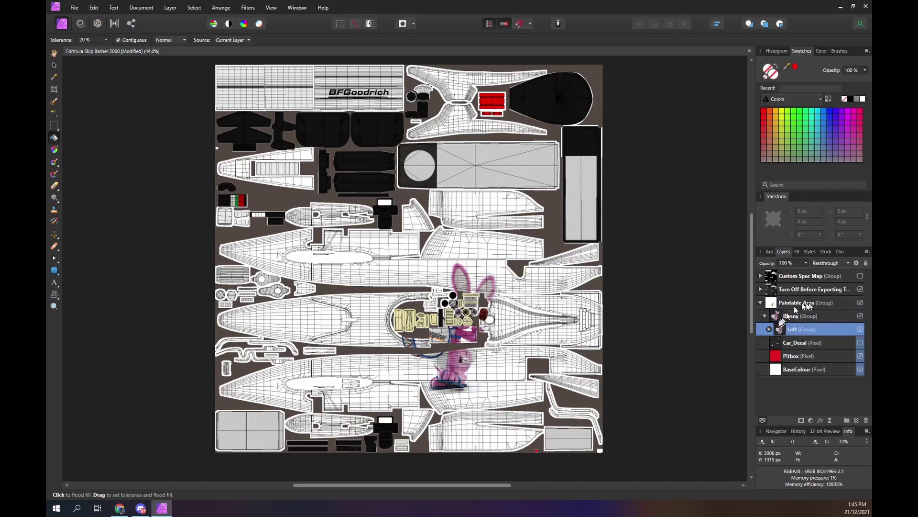
# Wrap the bunny image in a third group named Top inside Left.
pyautogui.click(769, 329)
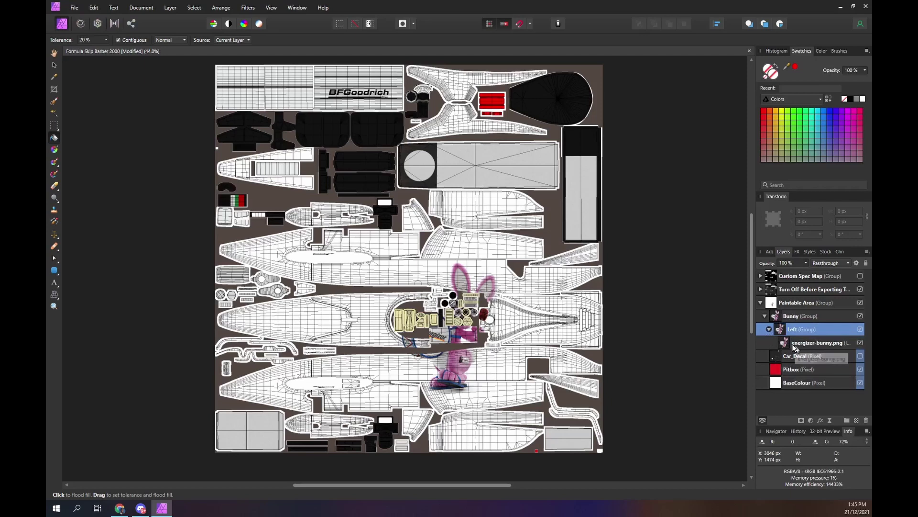
pyautogui.click(795, 346)
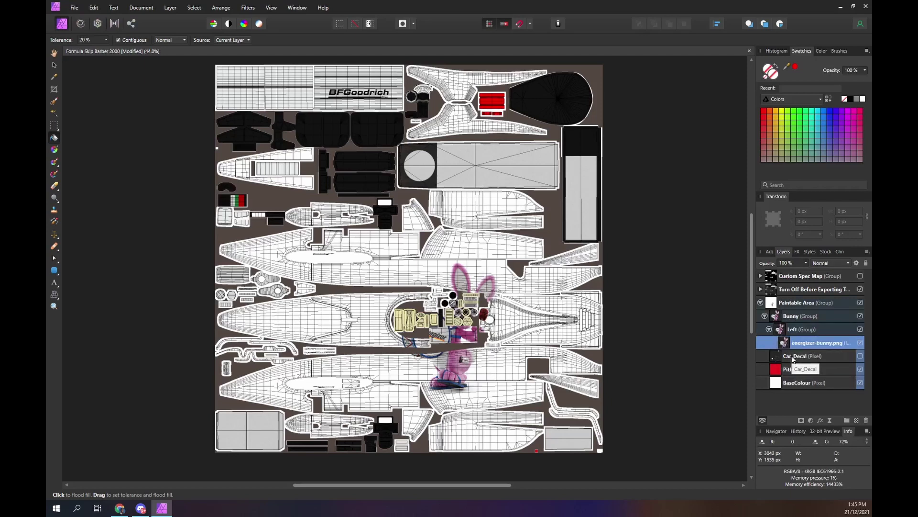
pyautogui.hotkey('ctrl', 'g')
pyautogui.doubleClick(793, 342)
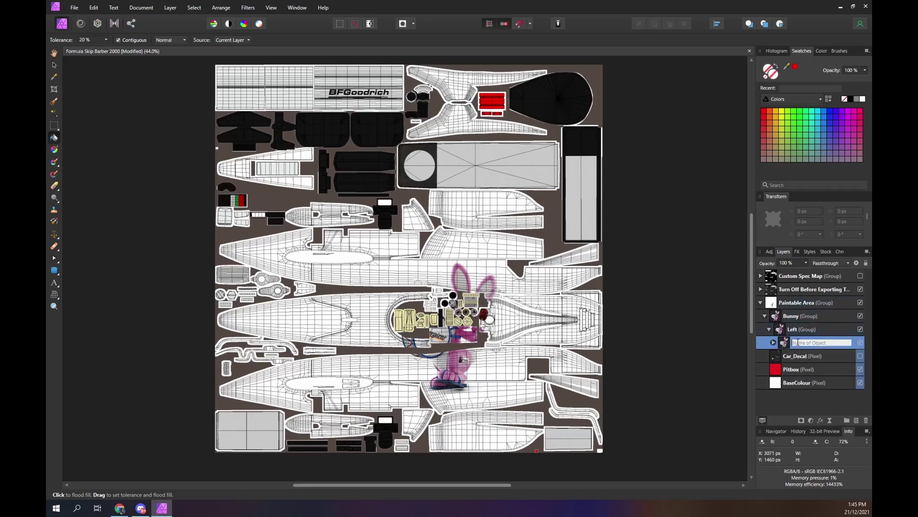
pyautogui.write('Top')
pyautogui.press('Return')
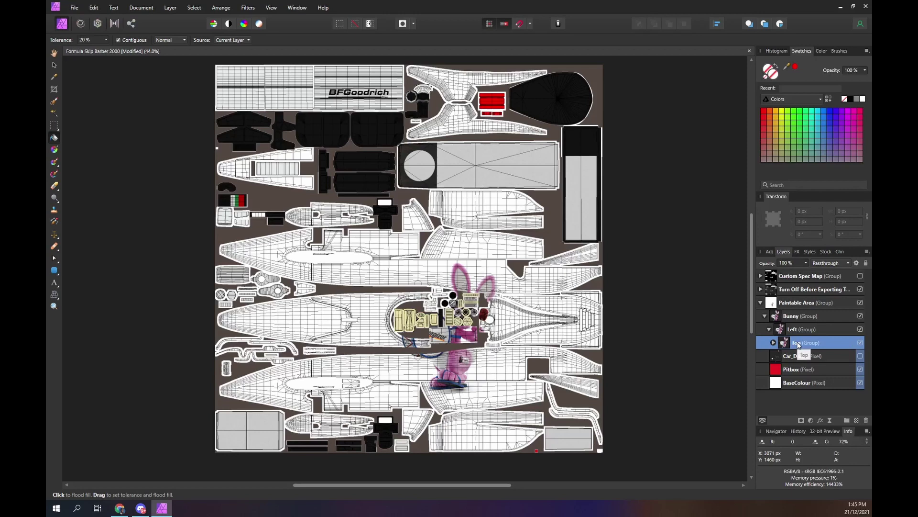
pyautogui.click(773, 343)
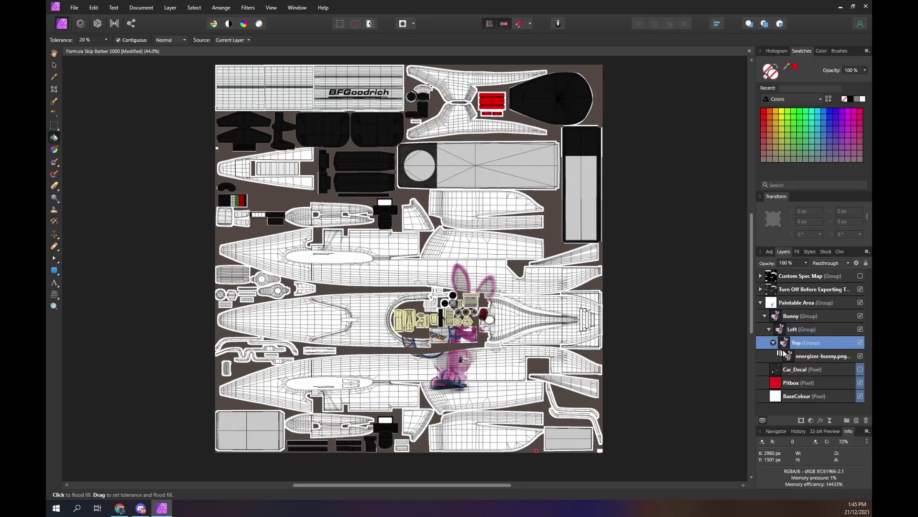
pyautogui.click(797, 358)
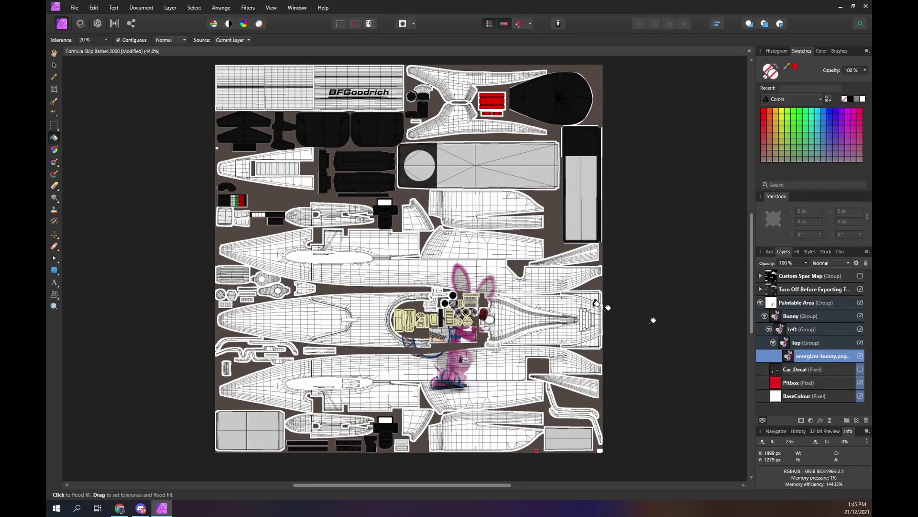
# Move the bunny onto the car's top panel and resize it to 200 px wide.
pyautogui.click(55, 66)
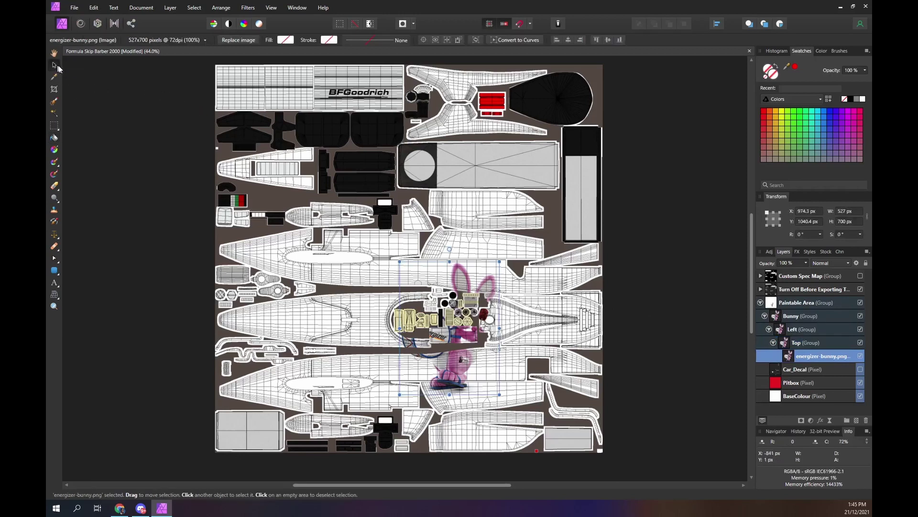
pyautogui.press('Up')
pyautogui.press('Up')
pyautogui.press('Up')
pyautogui.press('Up')
pyautogui.press('Up')
pyautogui.press('Up')
pyautogui.press('Up')
pyautogui.press('Up')
pyautogui.press('Up')
pyautogui.press('Up')
pyautogui.press('Up')
pyautogui.press('Up')
pyautogui.press('Up')
pyautogui.press('Up')
pyautogui.press('Up')
pyautogui.press('Up')
pyautogui.press('Up')
pyautogui.press('Up')
pyautogui.press('Up')
pyautogui.press('Up')
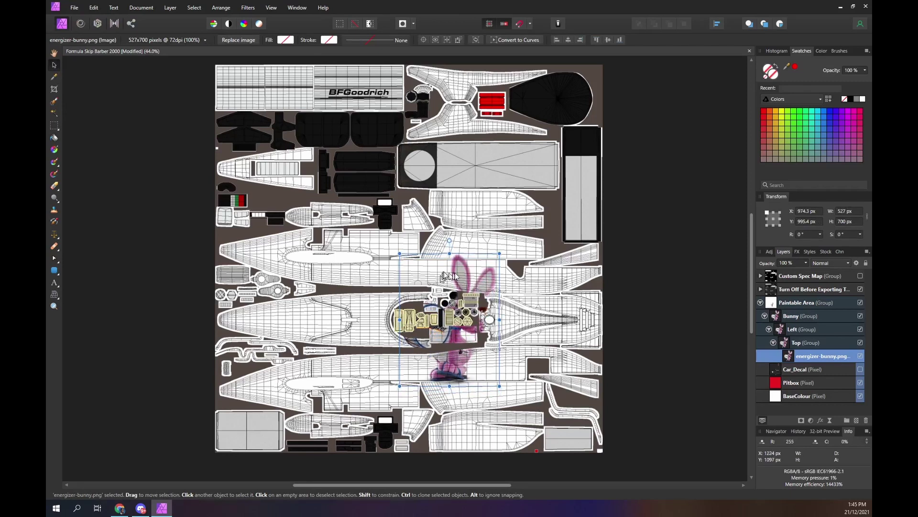
pyautogui.moveTo(461, 273); pyautogui.dragTo(440, 169)
pyautogui.moveTo(420, 212); pyautogui.dragTo(453, 149)
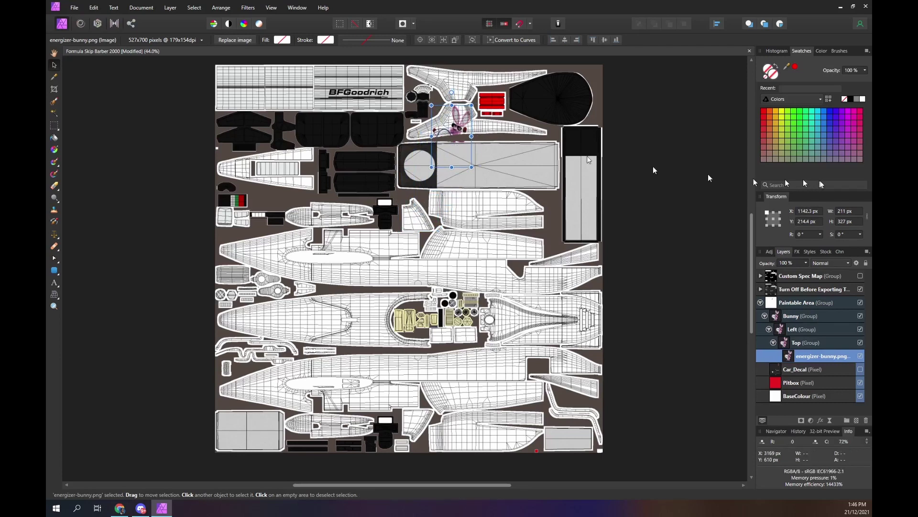
pyautogui.click(846, 215)
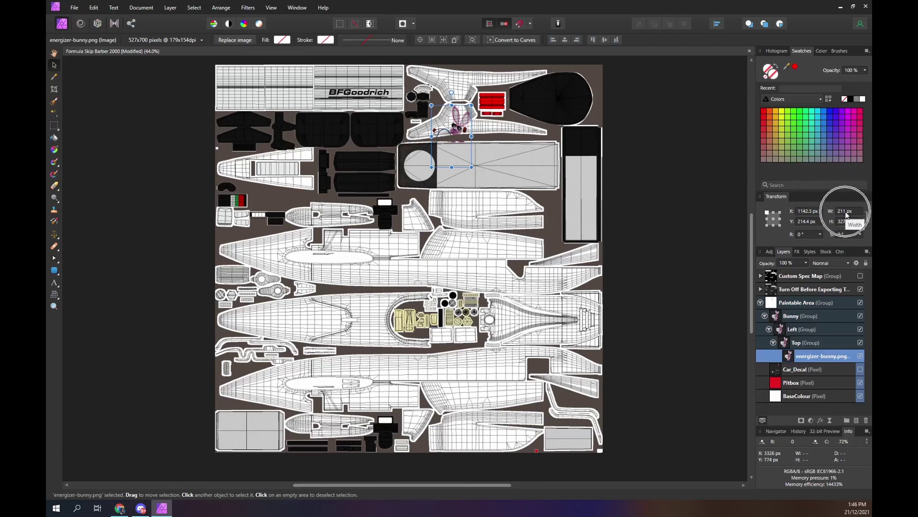
pyautogui.write('200')
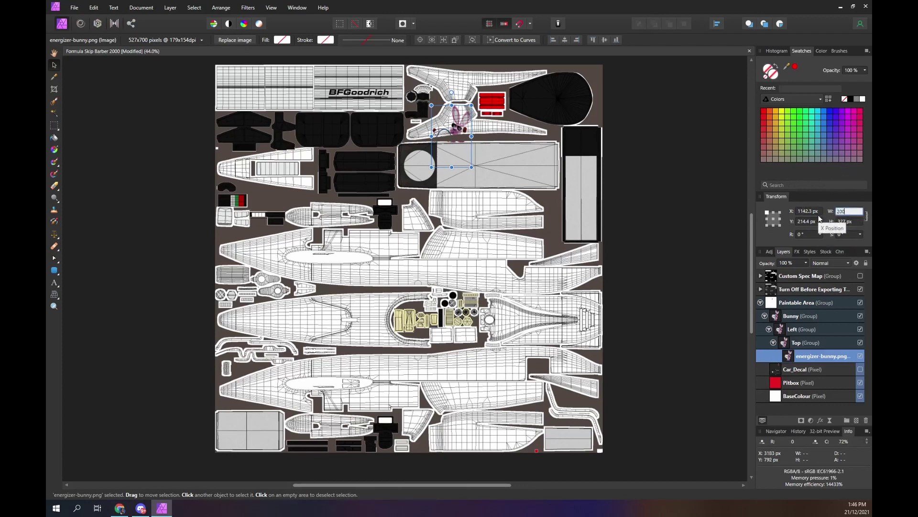
pyautogui.press('Return')
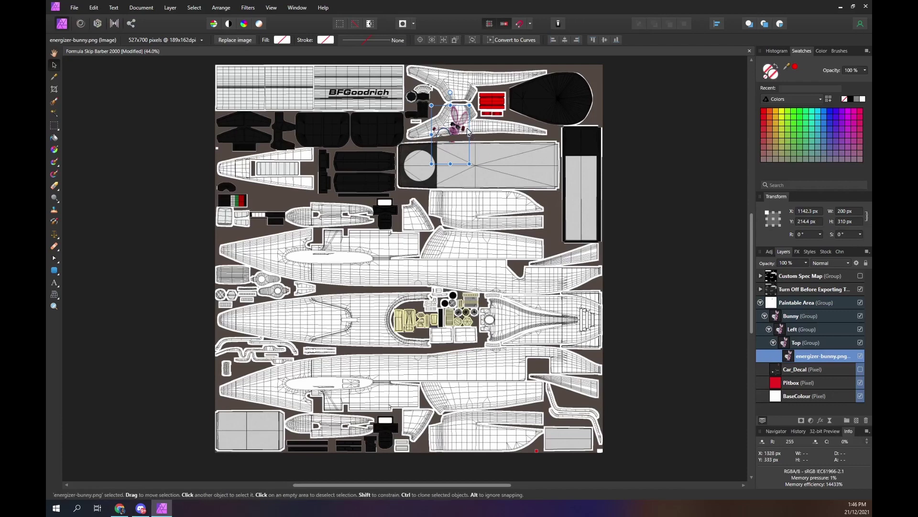
# Set the bunny's width to 180 px in the Transform panel.
pyautogui.scroll(4, 484, 189)
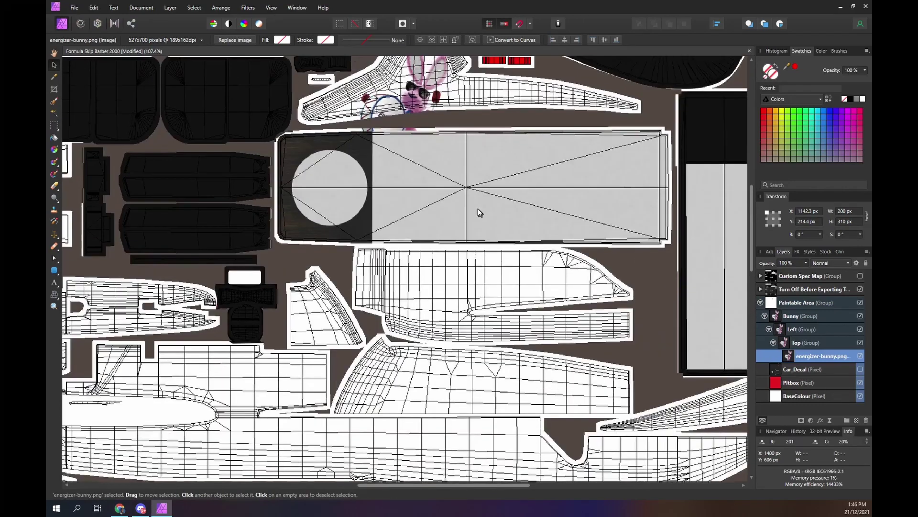
pyautogui.scroll(3, 479, 213)
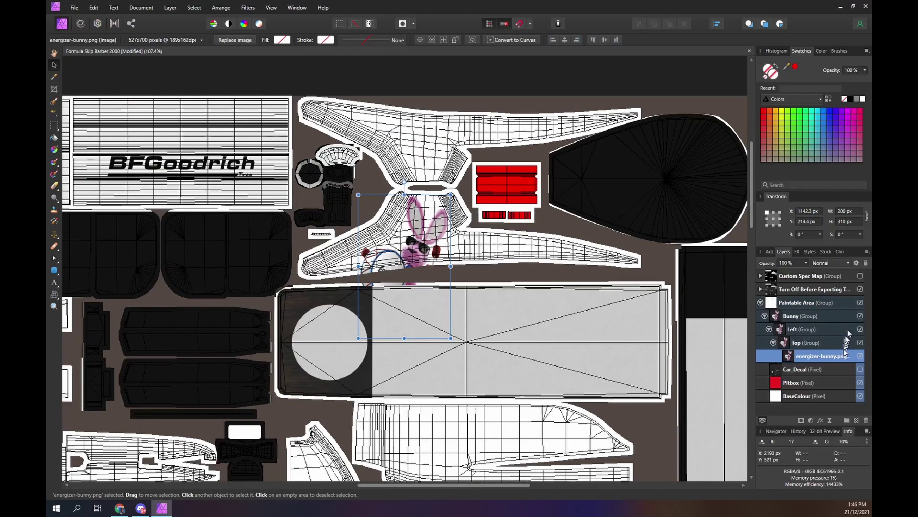
pyautogui.click(849, 211)
pyautogui.write('180')
pyautogui.press('Return')
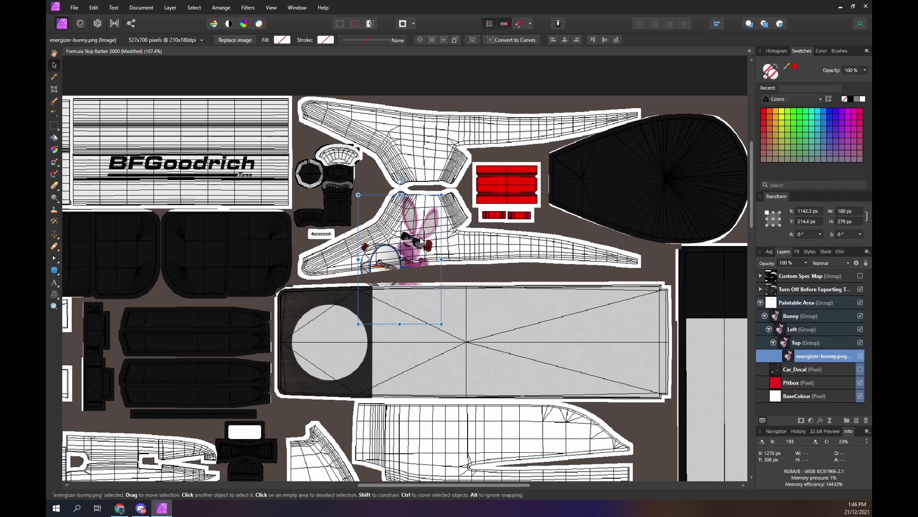
# Shift the bunny horizontally to centre it on the top panel's middle section.
pyautogui.moveTo(418, 242); pyautogui.dragTo(428, 242)
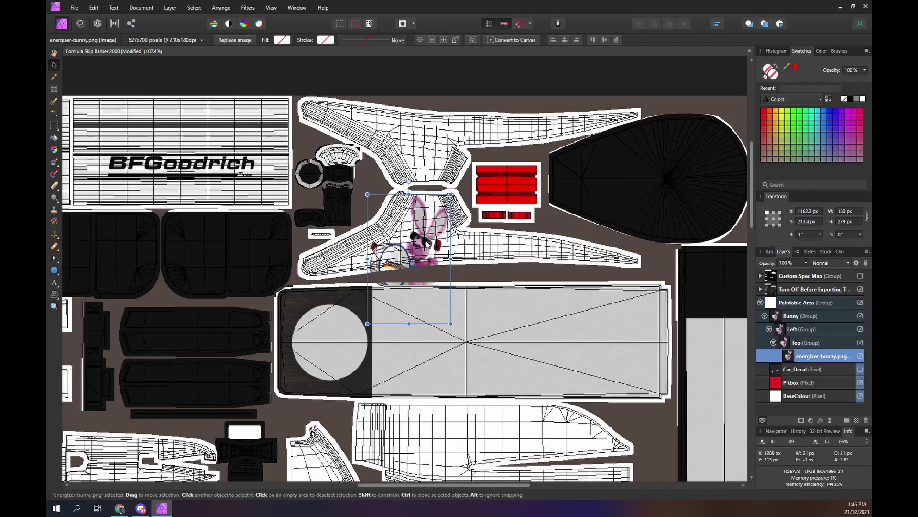
pyautogui.moveTo(427, 243); pyautogui.dragTo(425, 243)
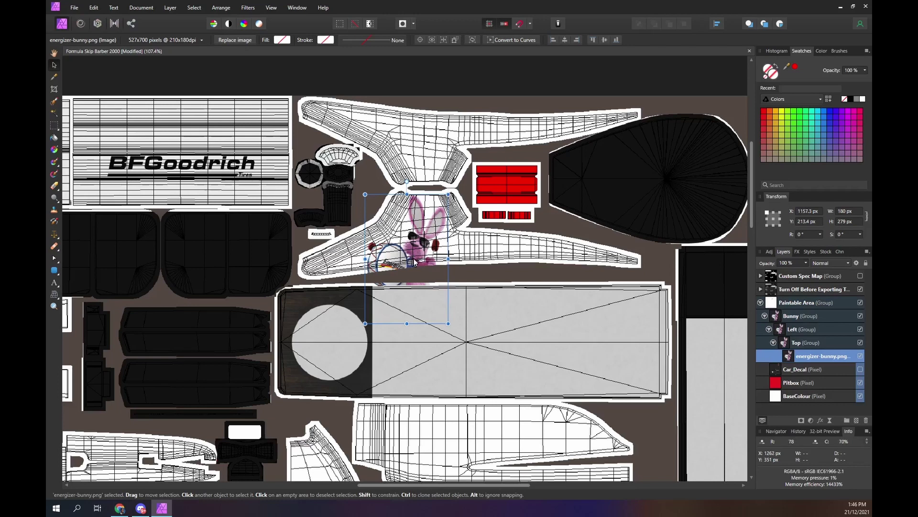
pyautogui.scroll(5, 414, 262)
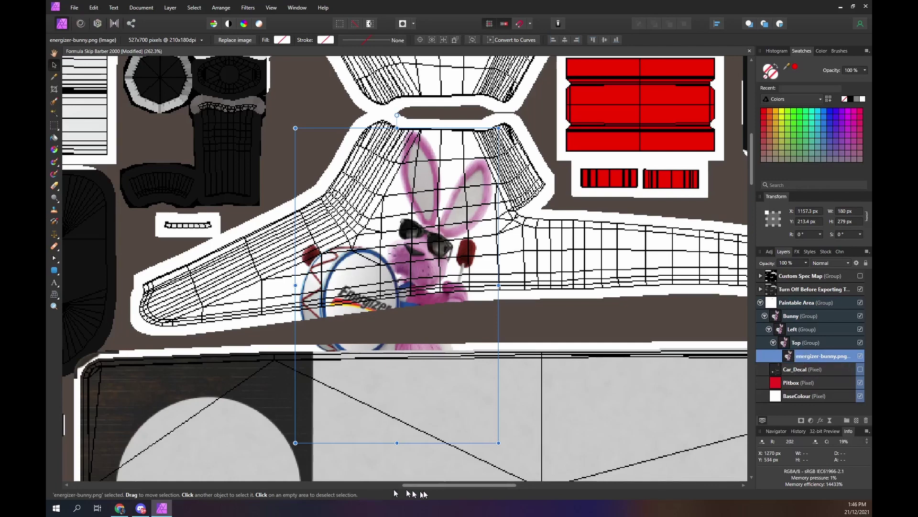
pyautogui.moveTo(426, 484); pyautogui.dragTo(436, 484)
pyautogui.scroll(-3, 407, 378)
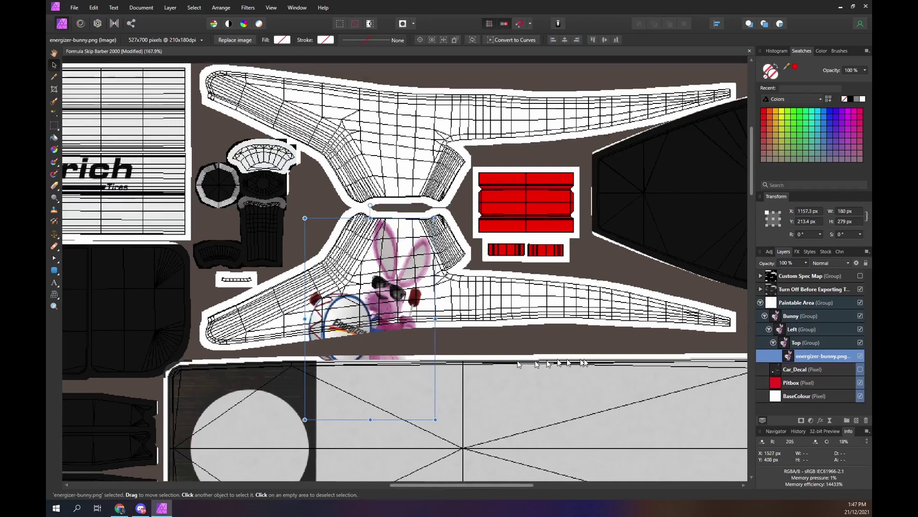
# Paint a selection along the top panel's edge with the Selection Brush.
pyautogui.click(55, 101)
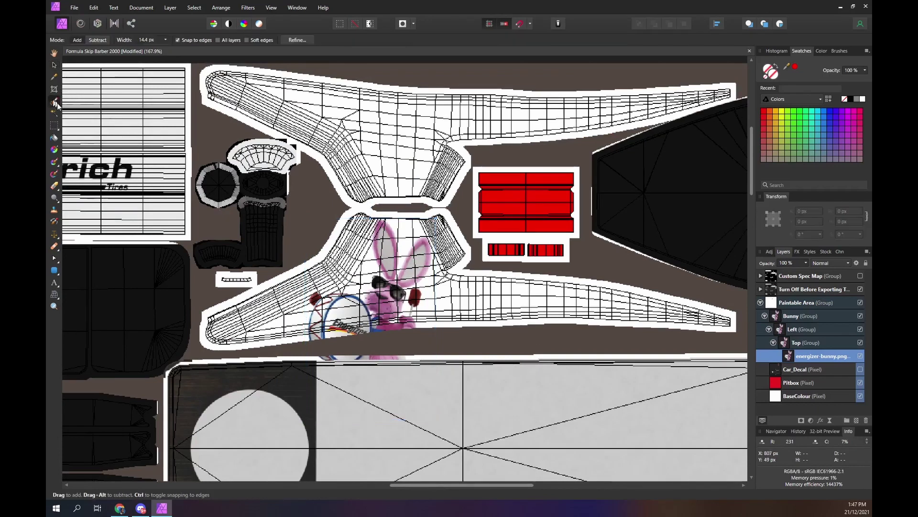
pyautogui.moveTo(225, 321)
pyautogui.mouseDown()
pyautogui.moveTo(421, 290)
pyautogui.moveTo(711, 319)
pyautogui.mouseUp()
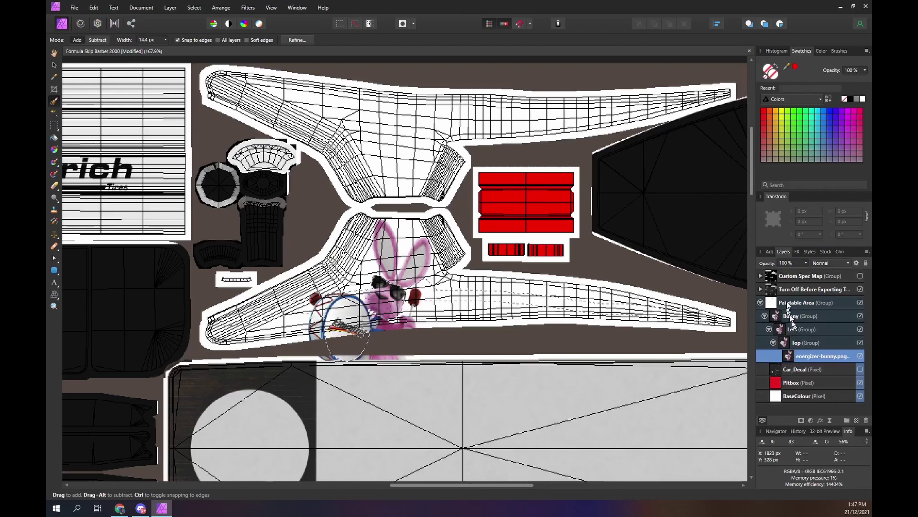
pyautogui.click(761, 289)
pyautogui.click(780, 314)
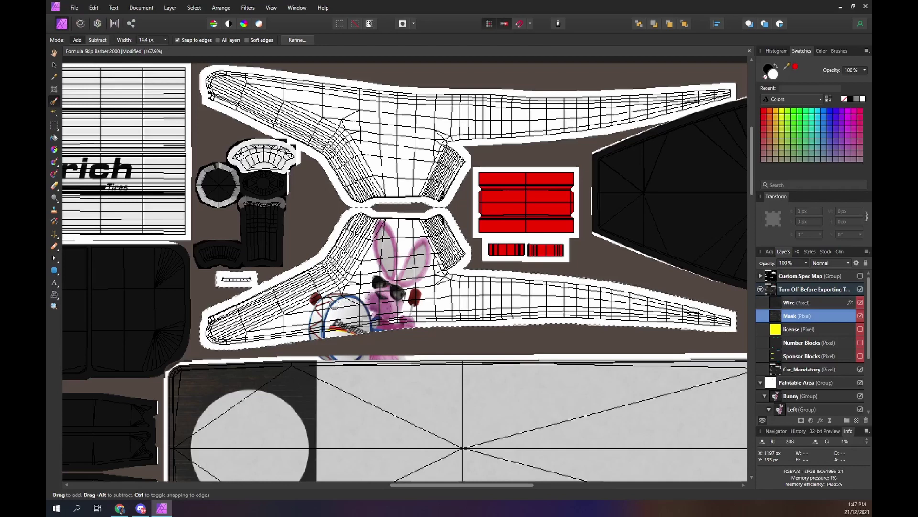
# Mask the Top bunny group to the selected top panel area.
pyautogui.scroll(-3, 813, 354)
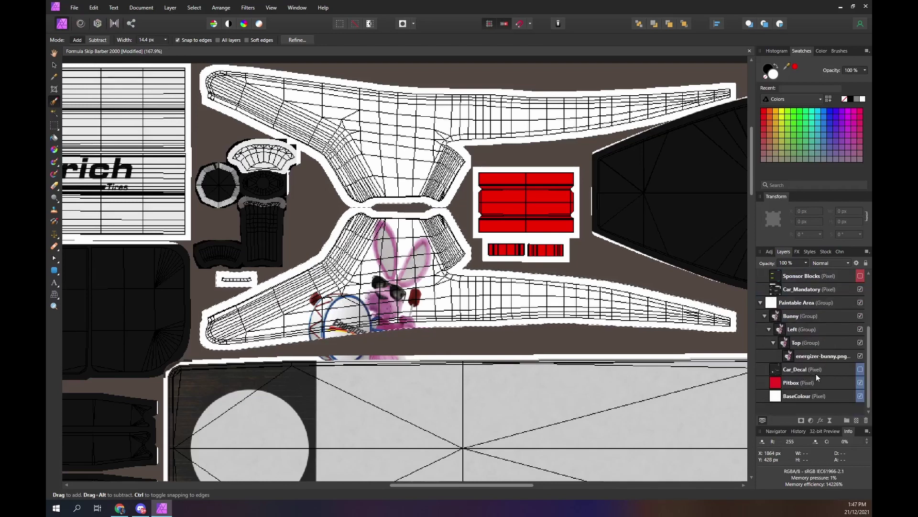
pyautogui.click(784, 343)
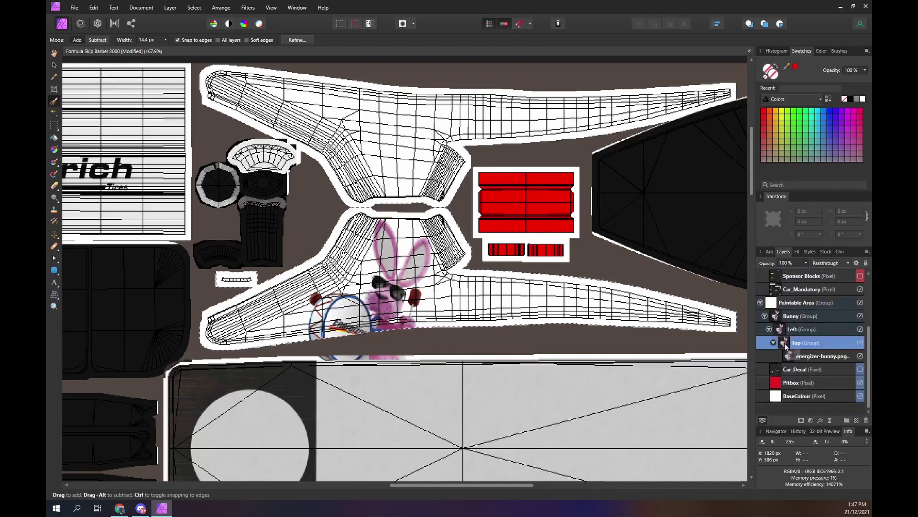
pyautogui.click(801, 420)
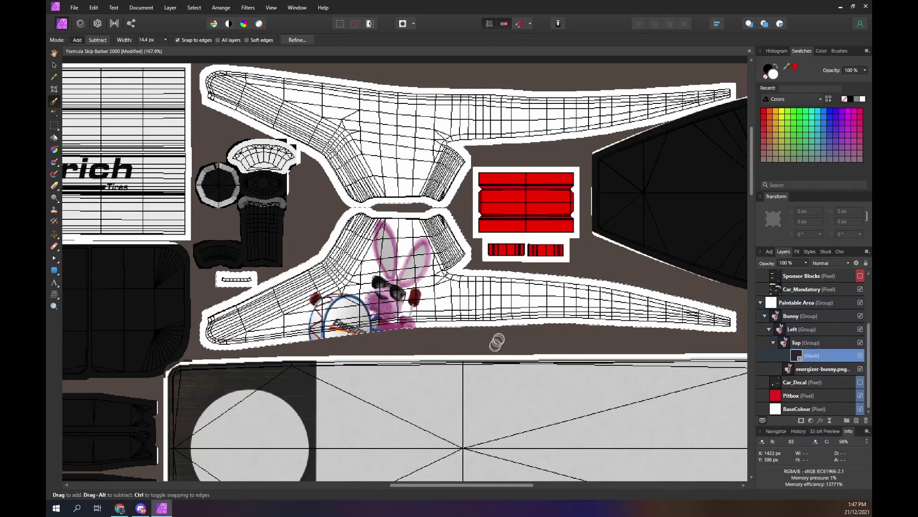
pyautogui.scroll(3, 813, 330)
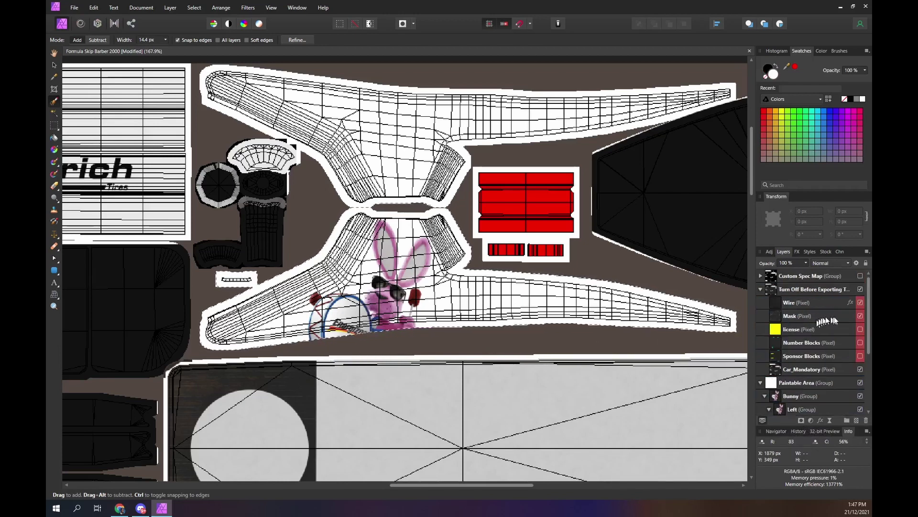
# Export the paint as TGA over car_530742.tga with the wireframe guide layers hidden.
pyautogui.click(861, 289)
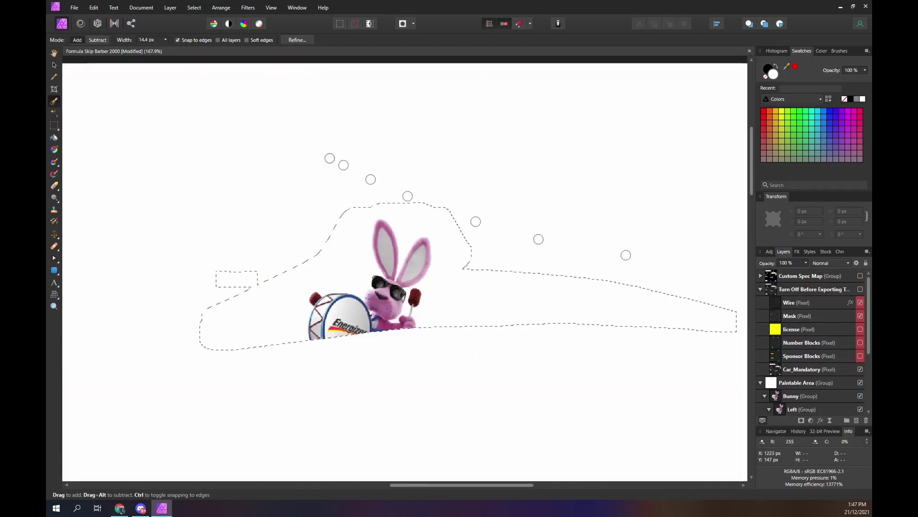
pyautogui.click(74, 7)
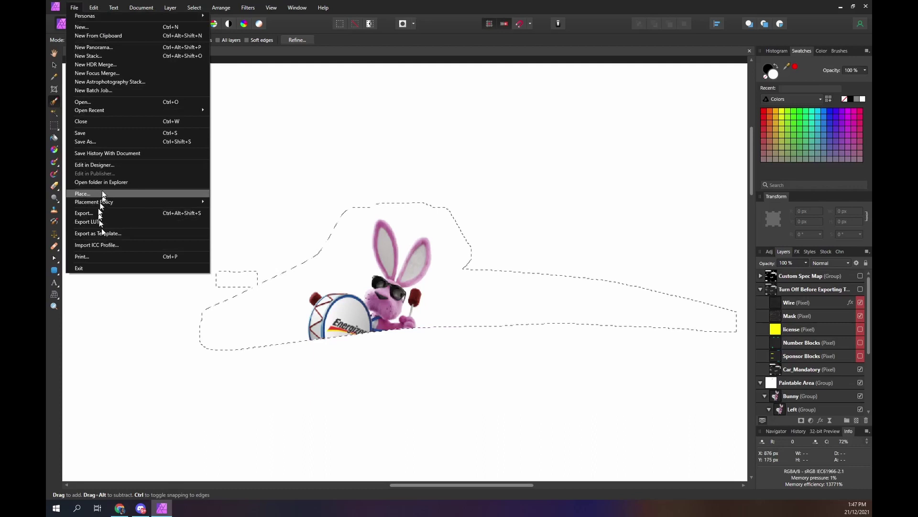
pyautogui.click(106, 214)
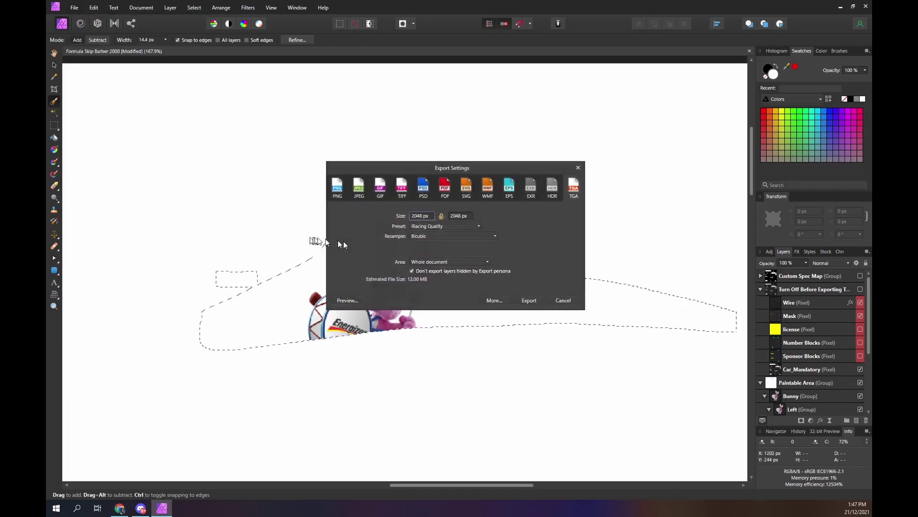
pyautogui.click(530, 301)
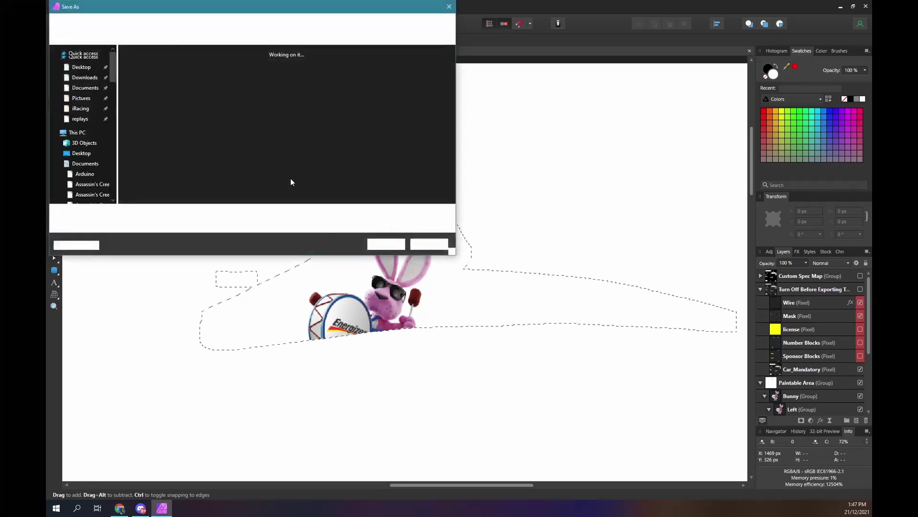
pyautogui.click(152, 92)
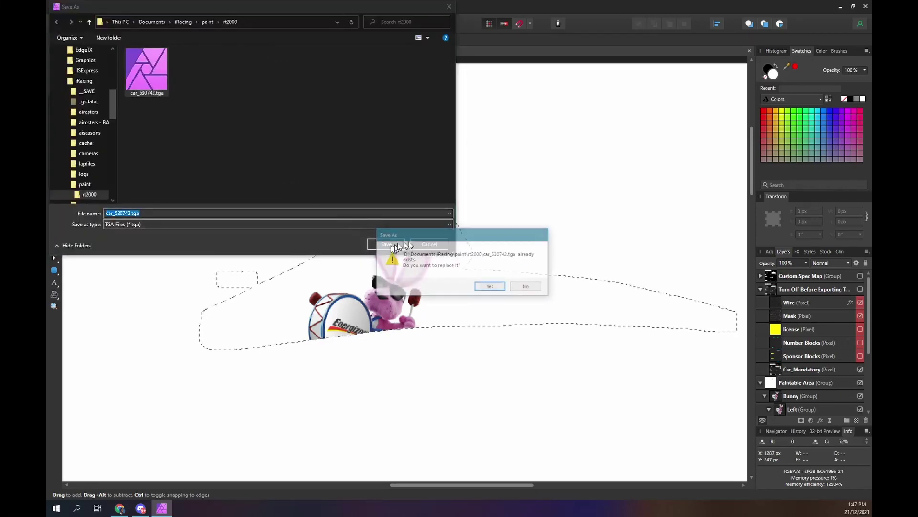
pyautogui.click(490, 286)
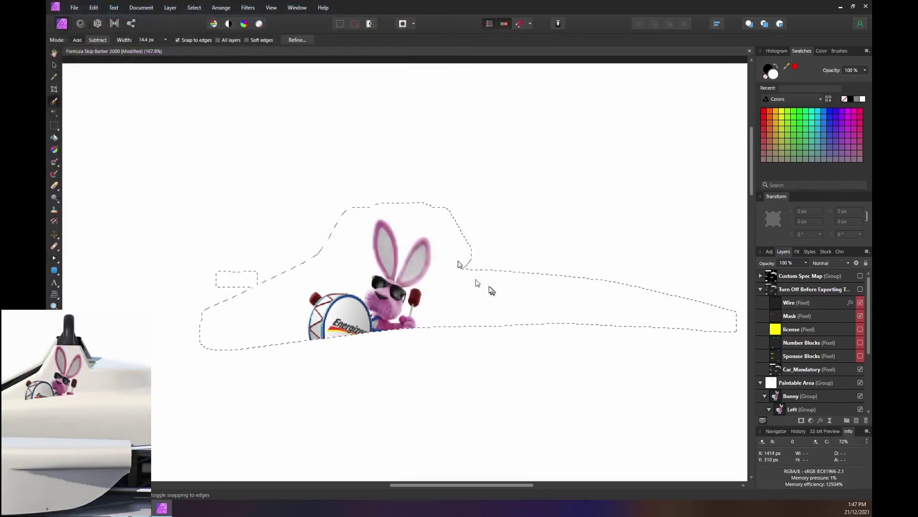
pyautogui.click(860, 289)
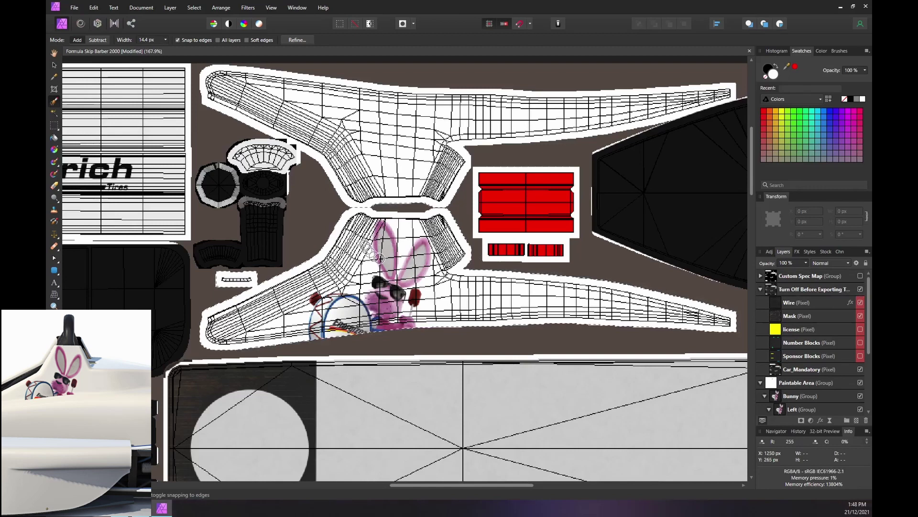
# Duplicate the energizer-bunny.png layer inside the Top group with Ctrl+J.
pyautogui.scroll(-3, 503, 334)
pyautogui.scroll(-2, 786, 335)
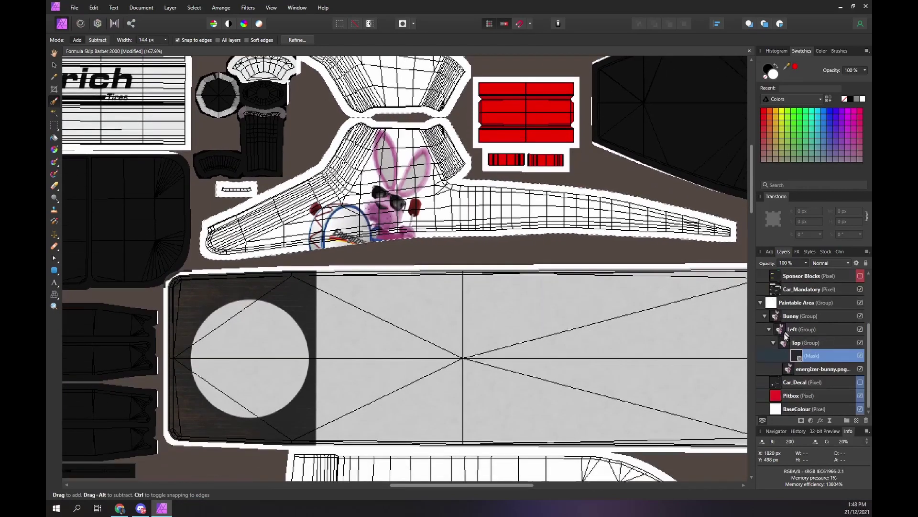
pyautogui.click(798, 371)
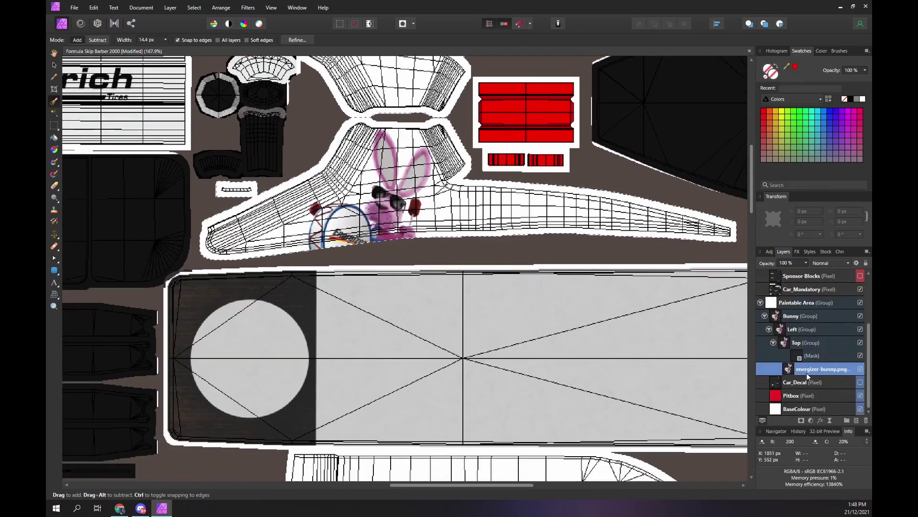
pyautogui.hotkey('ctrl', 'j')
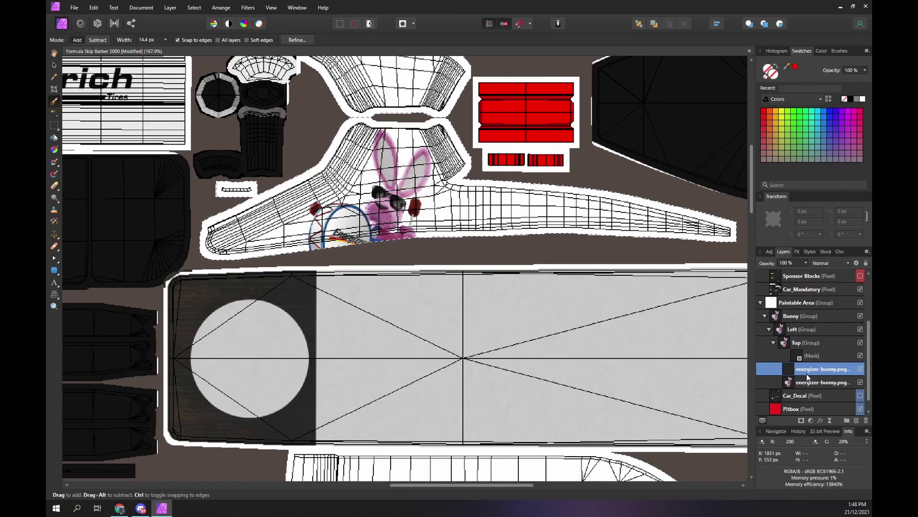
# Group the spare bunny copy as 'Lower' and place it above Top inside Left.
pyautogui.click(789, 383)
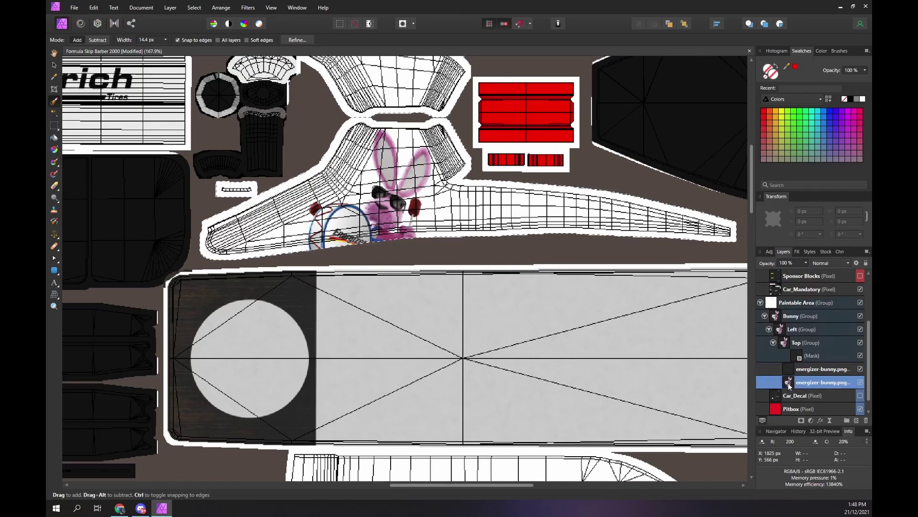
pyautogui.hotkey('ctrl', 'g')
pyautogui.doubleClick(788, 385)
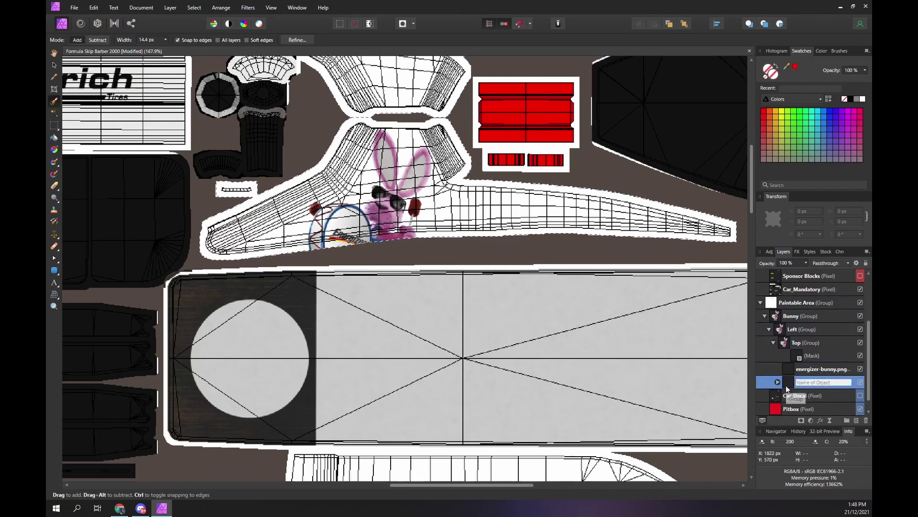
pyautogui.press('Return')
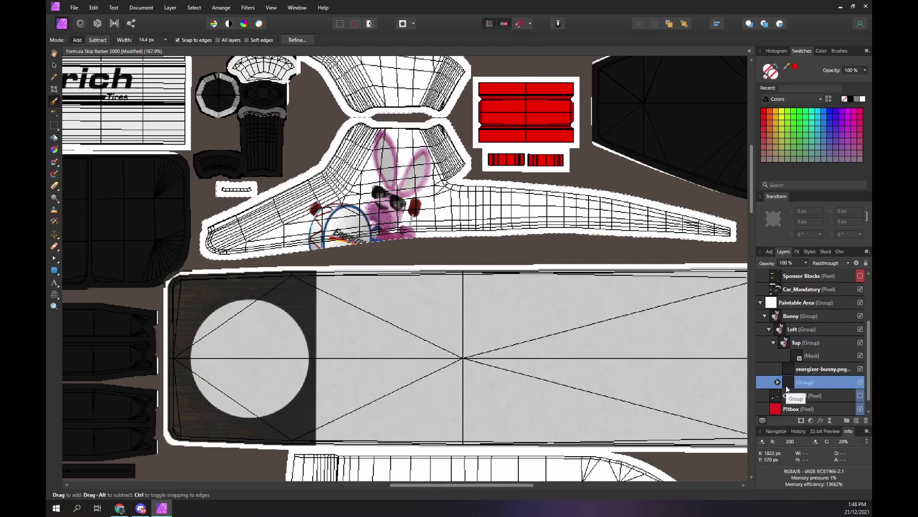
pyautogui.write('Lower')
pyautogui.press('Return')
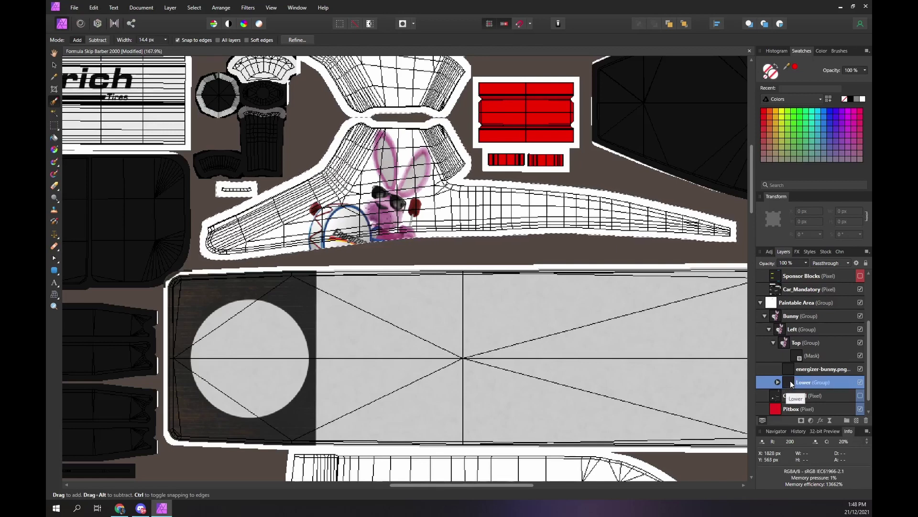
pyautogui.click(774, 343)
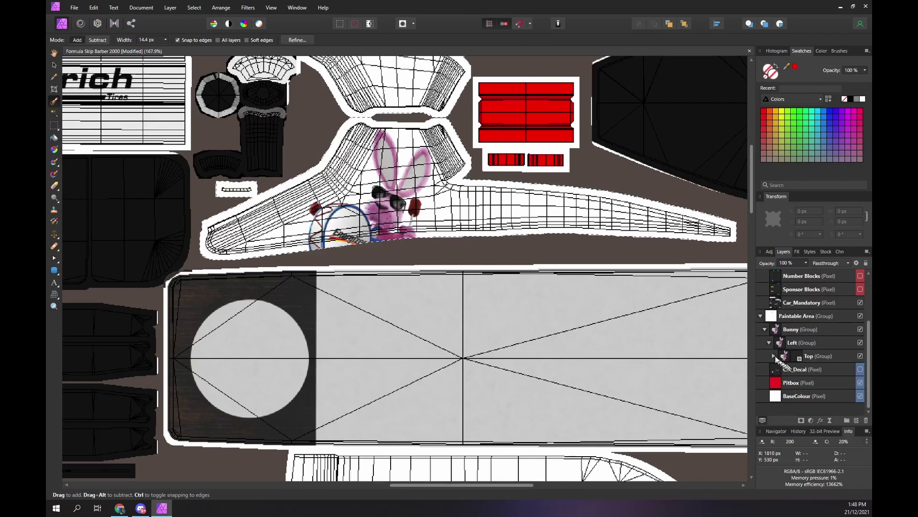
pyautogui.click(774, 357)
pyautogui.moveTo(788, 388)
pyautogui.mouseDown()
pyautogui.moveTo(785, 356)
pyautogui.moveTo(775, 368)
pyautogui.mouseUp()
# Drag the Lower group's bunny down onto the lower left side panel.
pyautogui.click(773, 356)
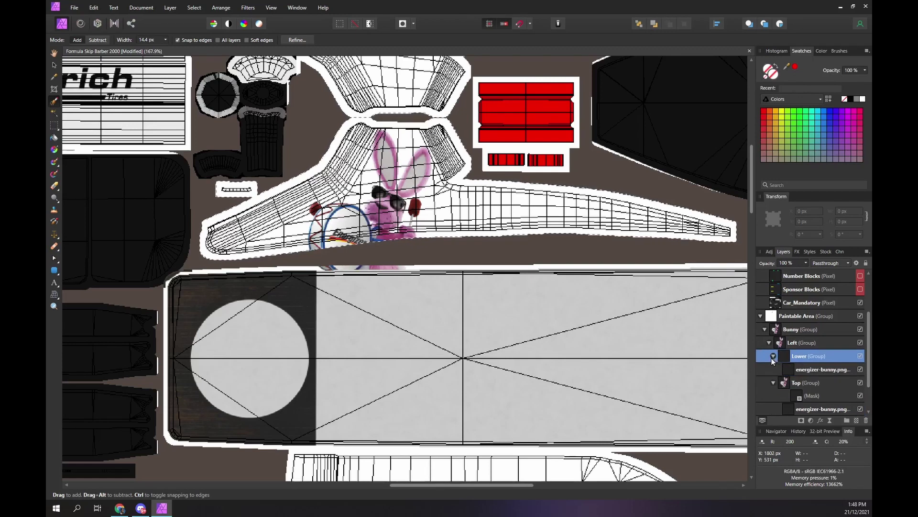
pyautogui.click(787, 367)
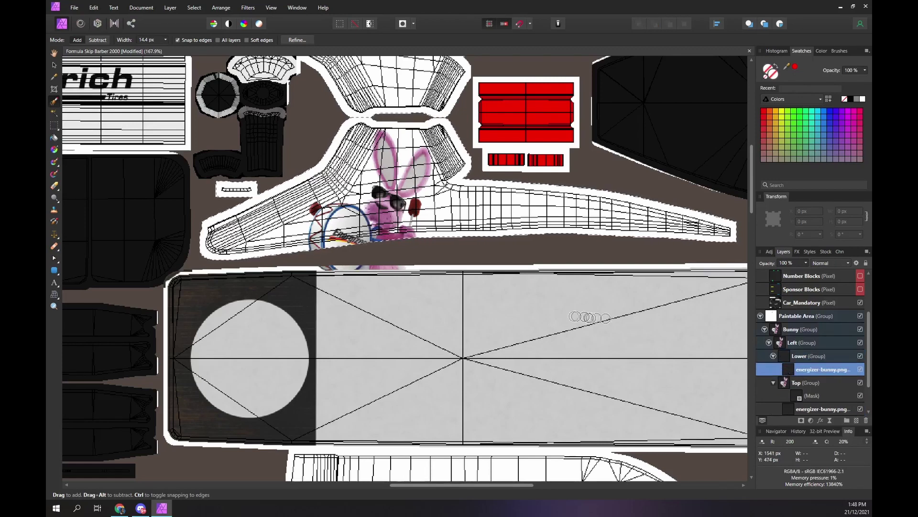
pyautogui.scroll(-4, 510, 287)
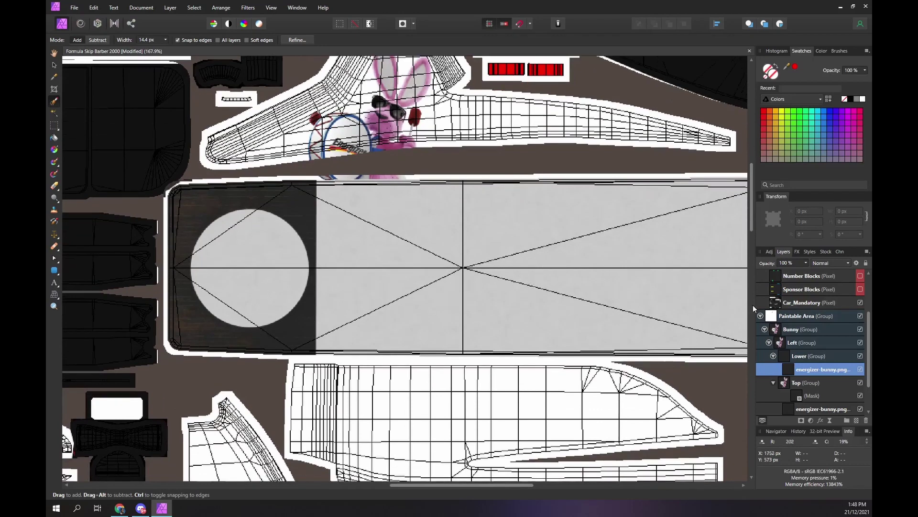
pyautogui.click(54, 65)
pyautogui.moveTo(399, 206); pyautogui.dragTo(352, 242)
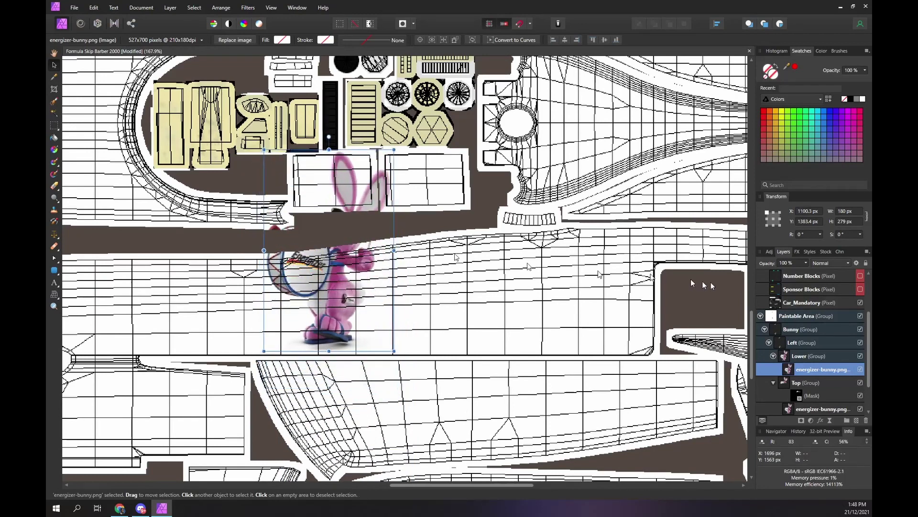
# Set the Lower bunny's X to 1157.3 px and nudge it slightly upward.
pyautogui.click(810, 410)
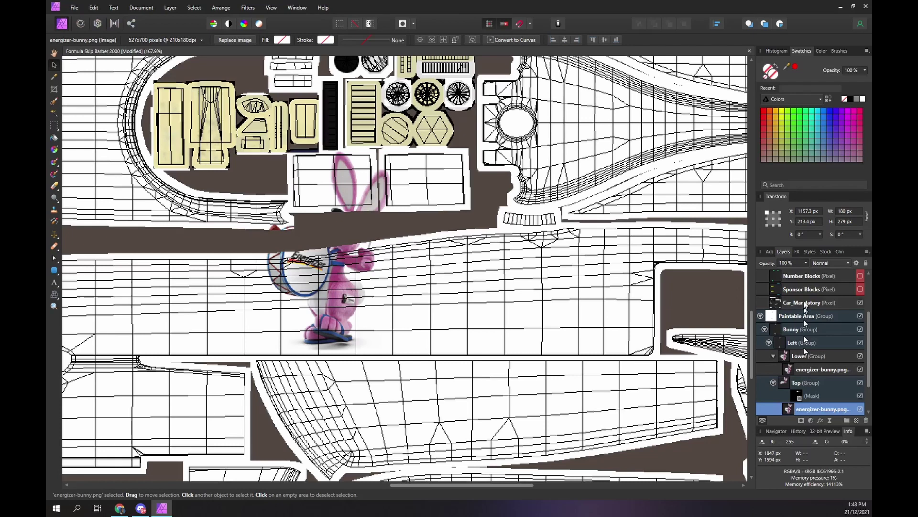
pyautogui.click(805, 210)
pyautogui.hotkey('ctrl', 'c')
pyautogui.click(819, 369)
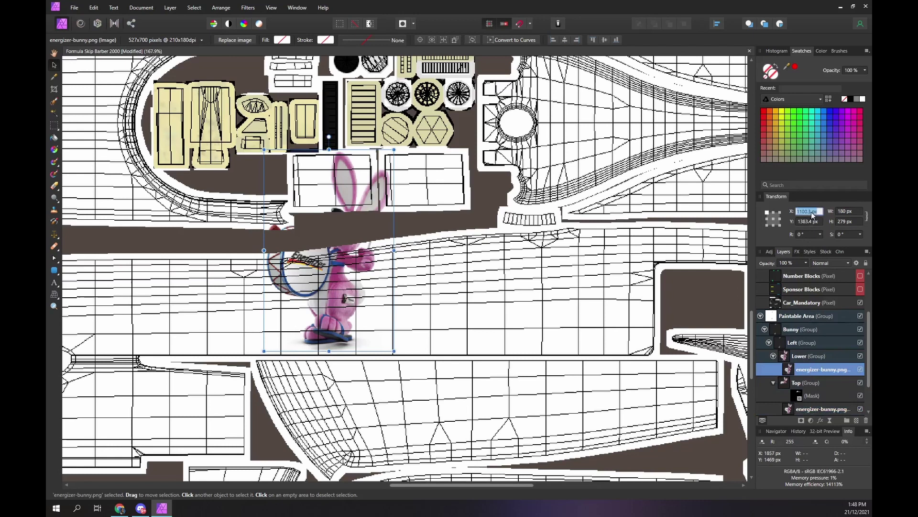
pyautogui.hotkey('ctrl', 'v')
pyautogui.press('Return')
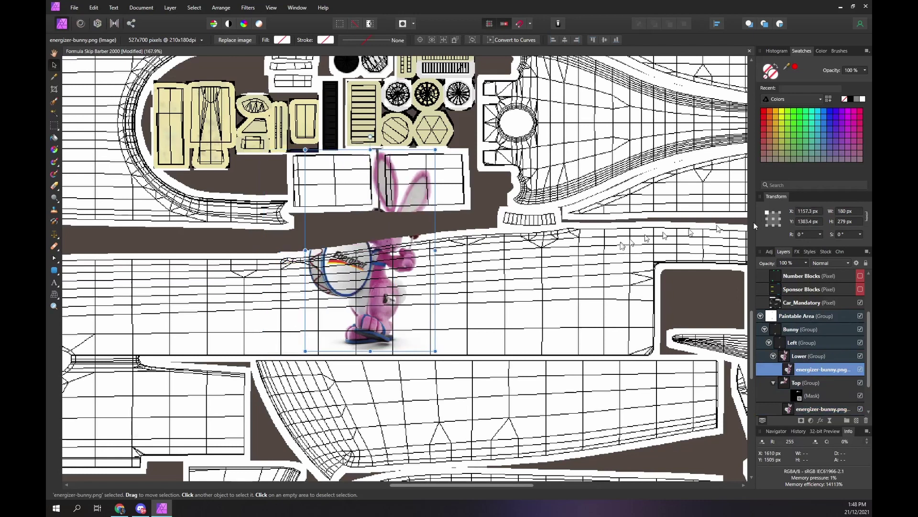
pyautogui.press('Up')
pyautogui.press('Up')
pyautogui.press('Up')
pyautogui.press('Up')
pyautogui.press('Up')
pyautogui.press('Up')
pyautogui.press('Up')
pyautogui.press('Up')
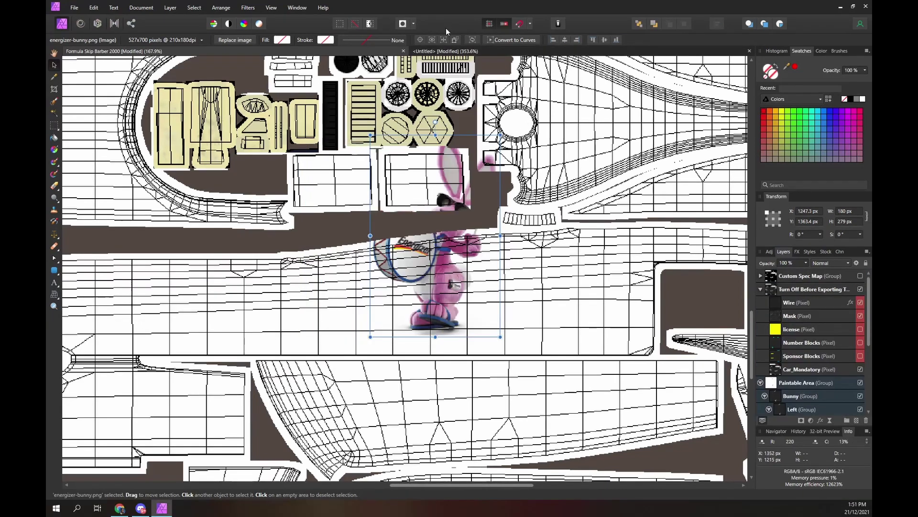
# Nudge the bunny right and export the paint as TGA, replacing car_530742.tga.
pyautogui.press('Right')
pyautogui.press('Right')
pyautogui.press('Right')
pyautogui.press('Right')
pyautogui.press('Right')
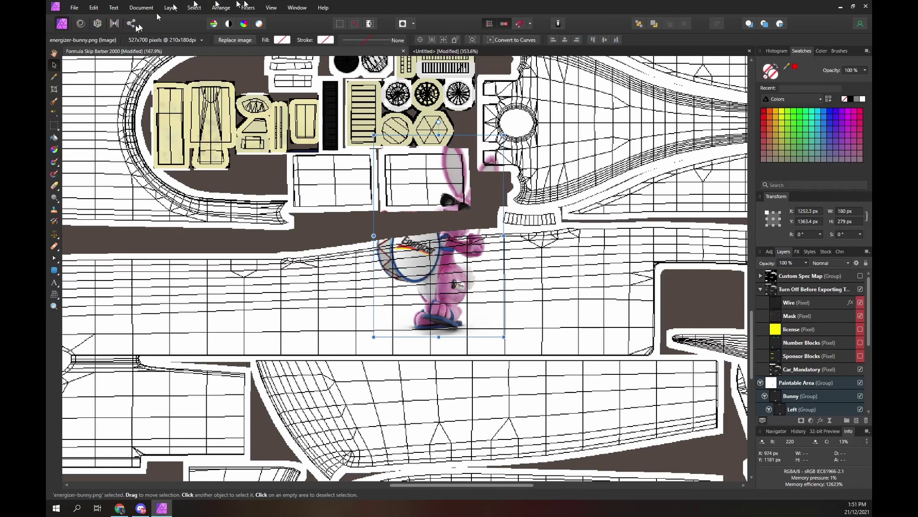
pyautogui.click(74, 8)
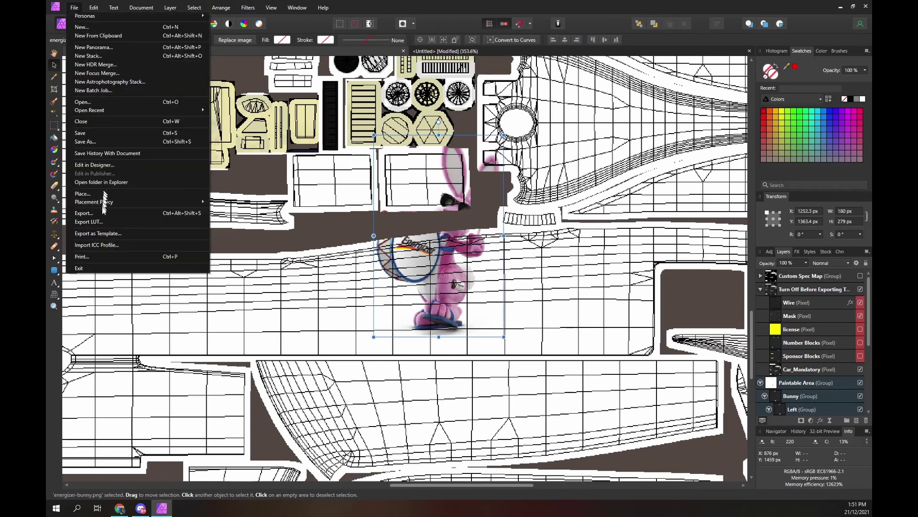
pyautogui.click(84, 213)
pyautogui.click(527, 301)
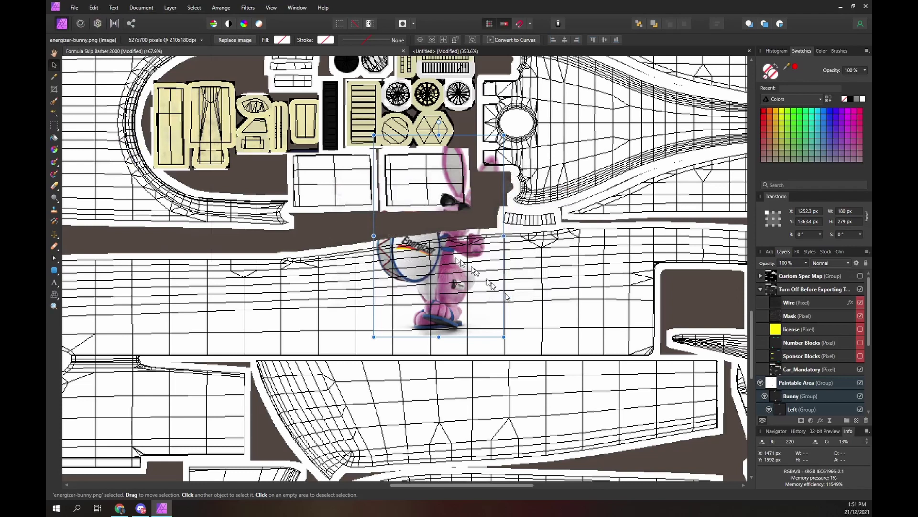
pyautogui.click(147, 70)
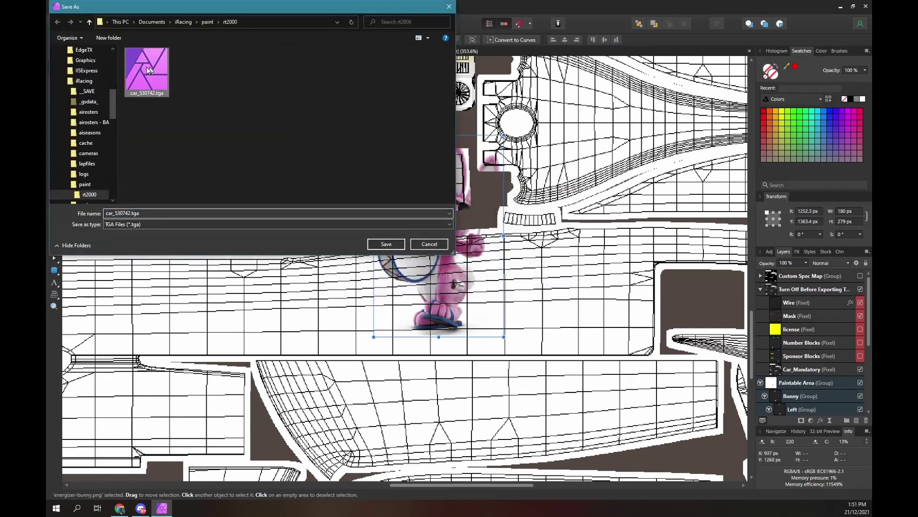
pyautogui.click(386, 244)
pyautogui.click(488, 286)
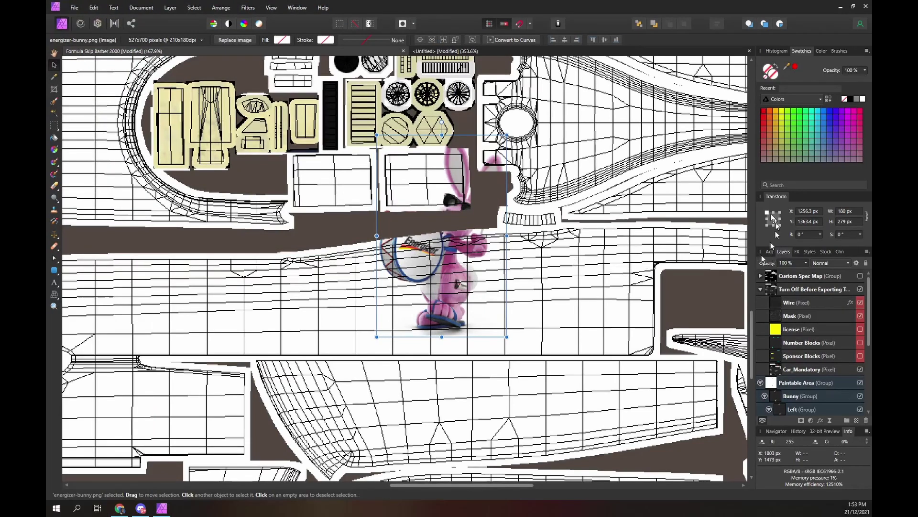
# Resize the bunny to 175 px wide and re-export over car_530742.tga with overlays hidden.
pyautogui.click(851, 210)
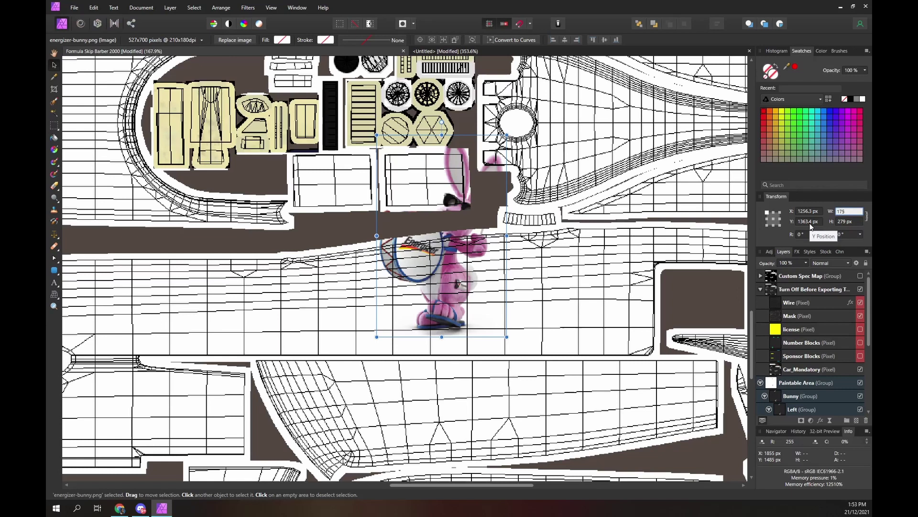
pyautogui.press('Return')
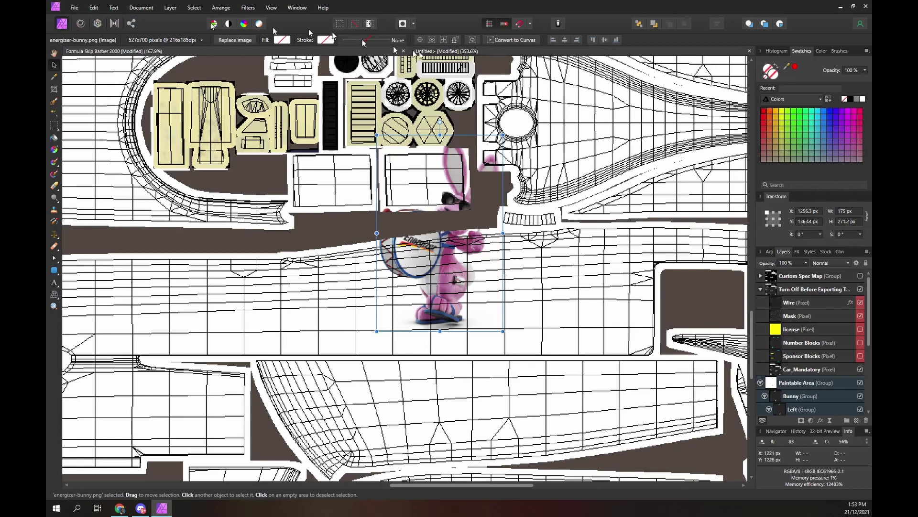
pyautogui.click(860, 289)
pyautogui.click(75, 8)
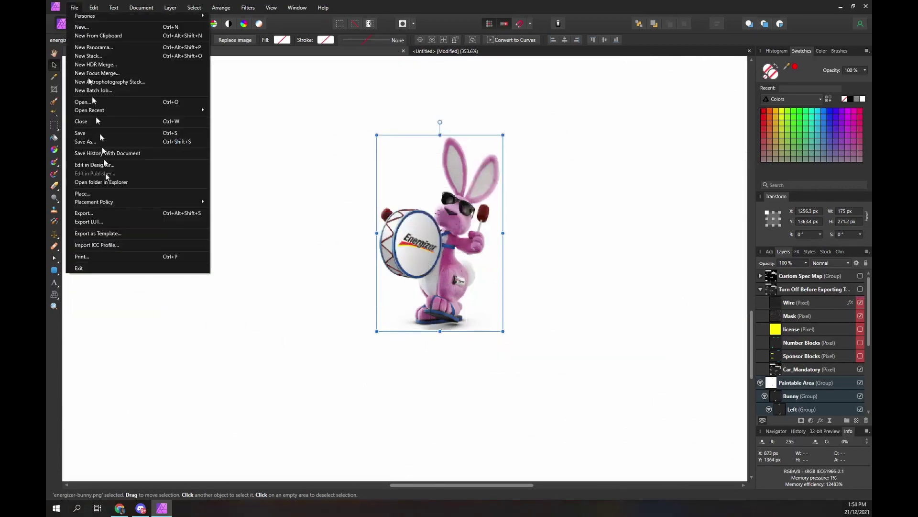
pyautogui.click(111, 213)
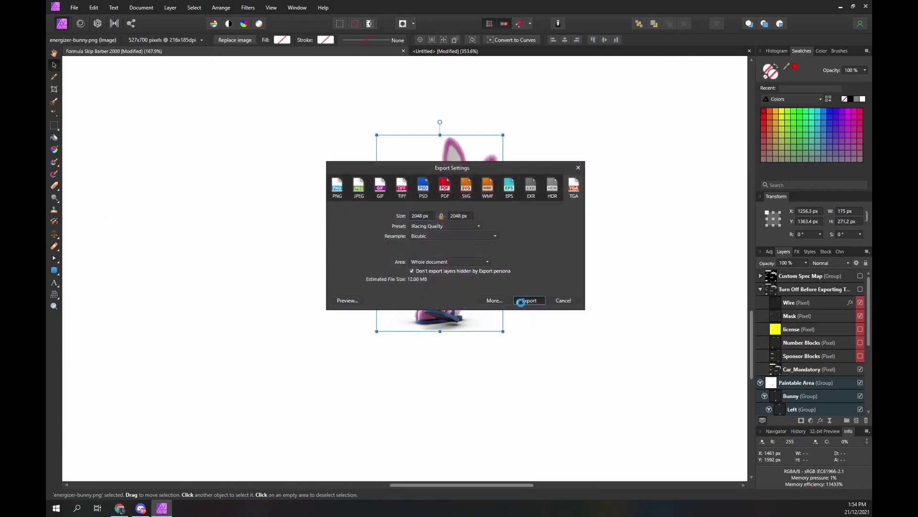
pyautogui.click(529, 300)
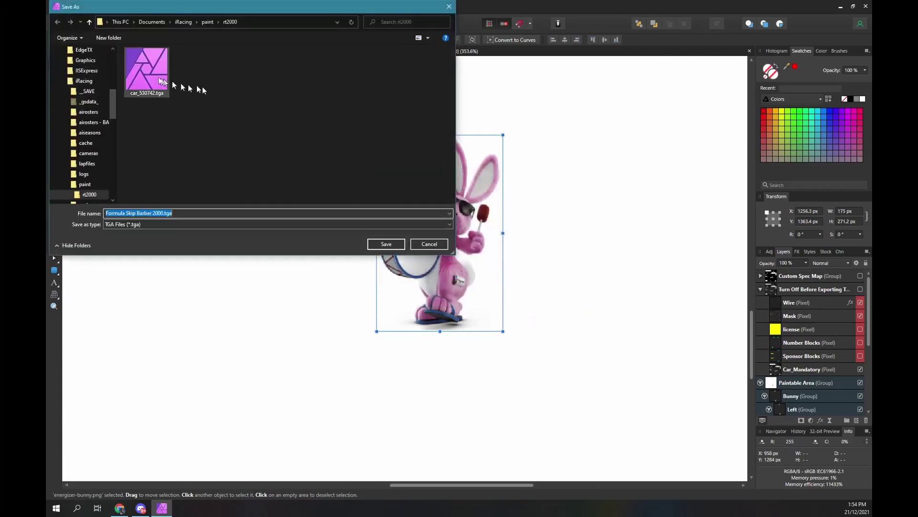
pyautogui.click(146, 72)
pyautogui.click(386, 244)
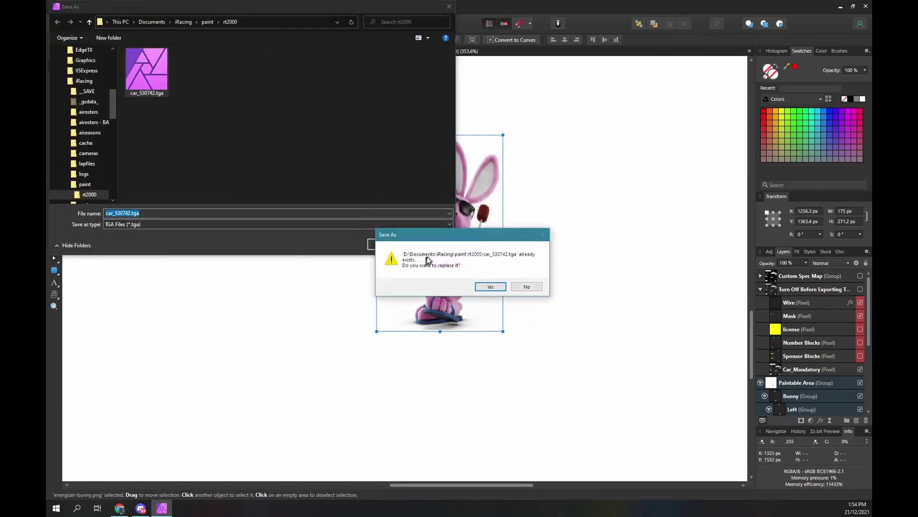
pyautogui.click(488, 286)
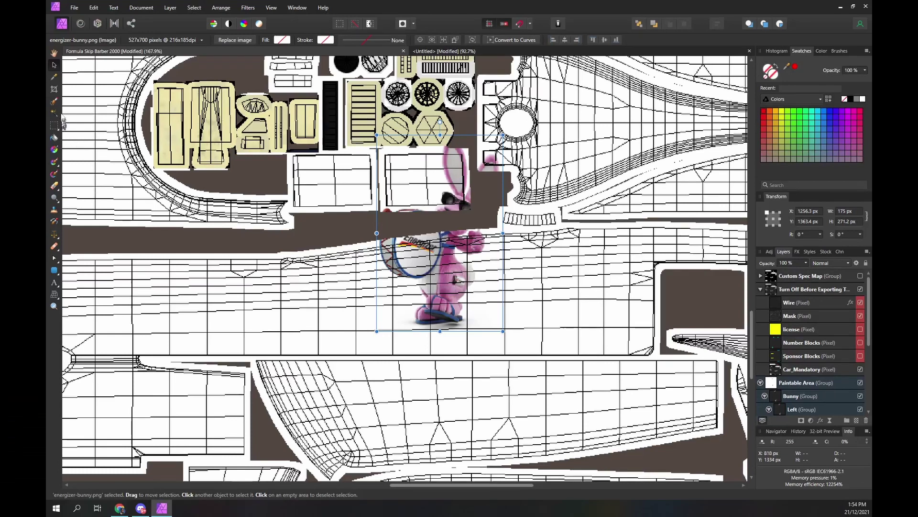
# Paint a selection over the lower bunny, refining its right side and bottom edge.
pyautogui.click(54, 101)
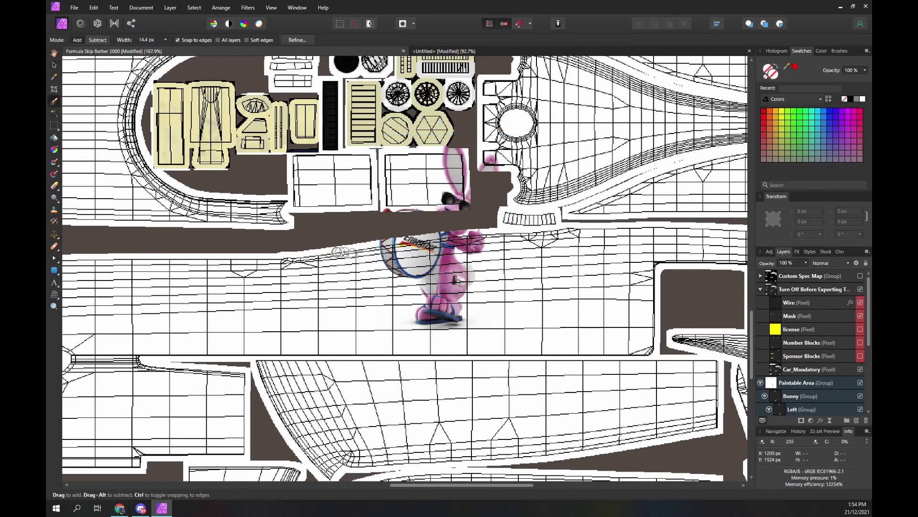
pyautogui.moveTo(330, 264)
pyautogui.mouseDown()
pyautogui.moveTo(431, 236)
pyautogui.moveTo(485, 250)
pyautogui.mouseUp()
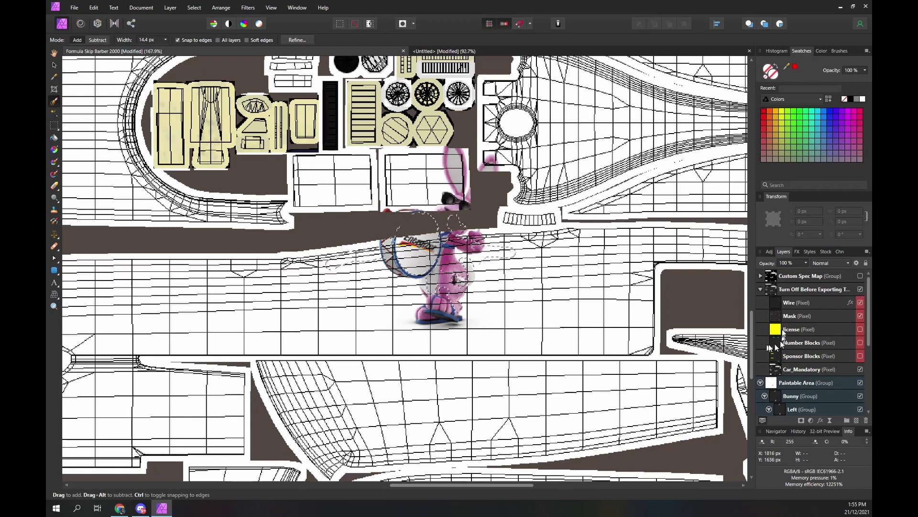
pyautogui.click(794, 315)
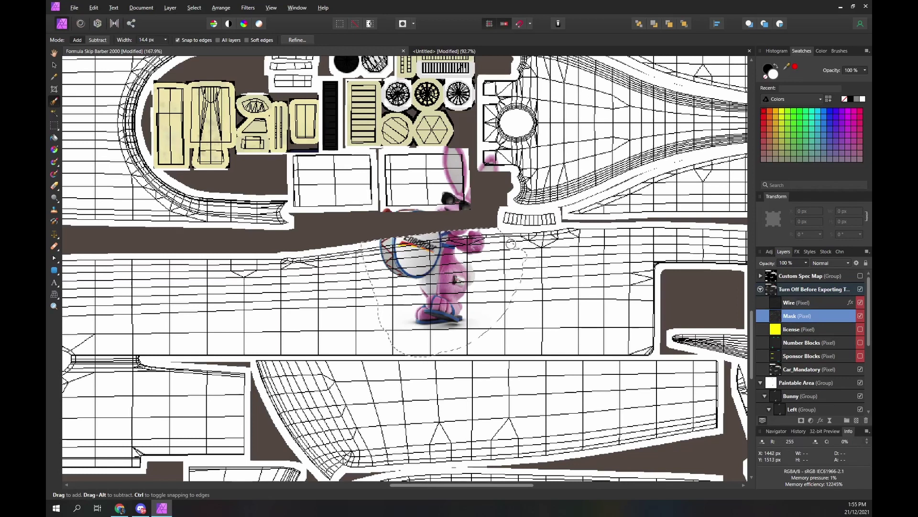
pyautogui.moveTo(511, 244); pyautogui.dragTo(514, 265)
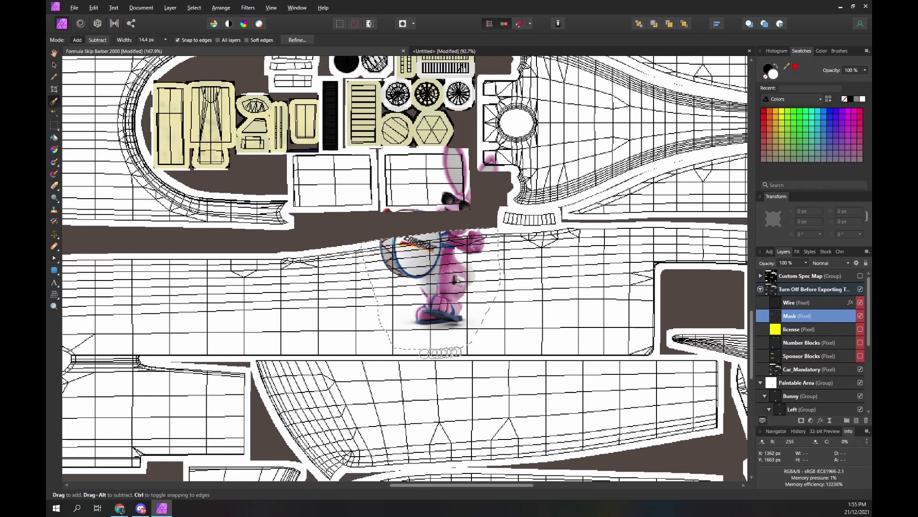
pyautogui.moveTo(447, 348); pyautogui.dragTo(375, 343)
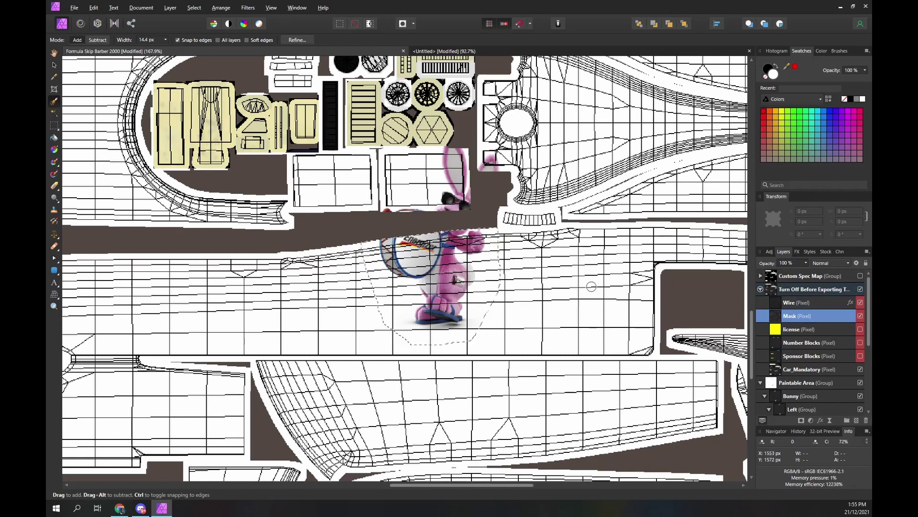
pyautogui.scroll(-4, 815, 369)
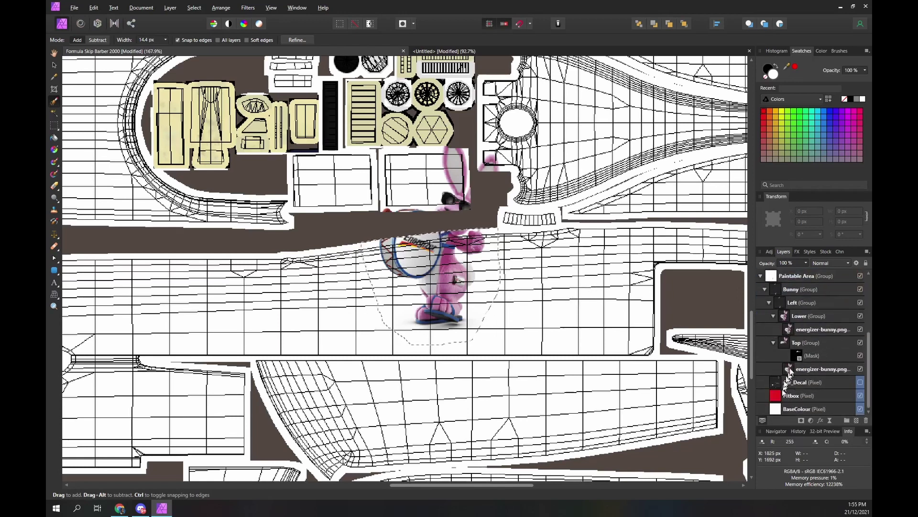
# Add a mask from the painted selection to the Lower bunny group.
pyautogui.click(794, 318)
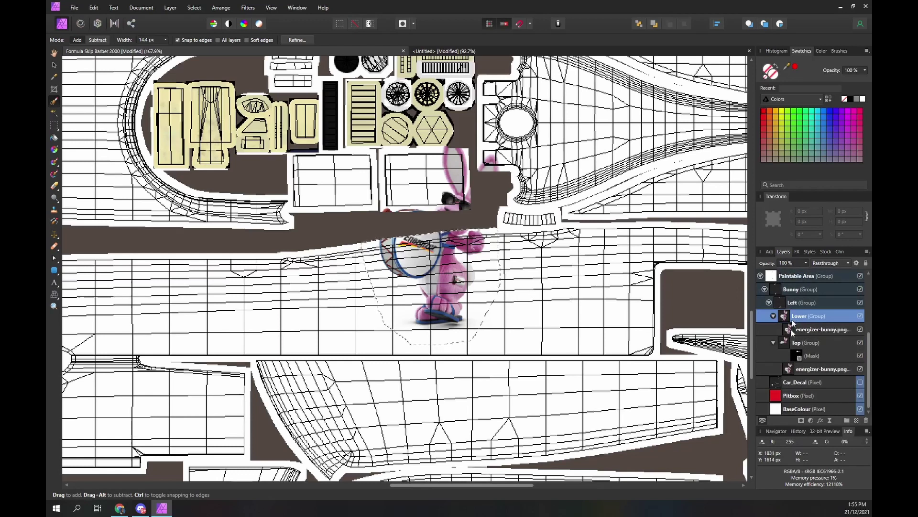
pyautogui.click(801, 420)
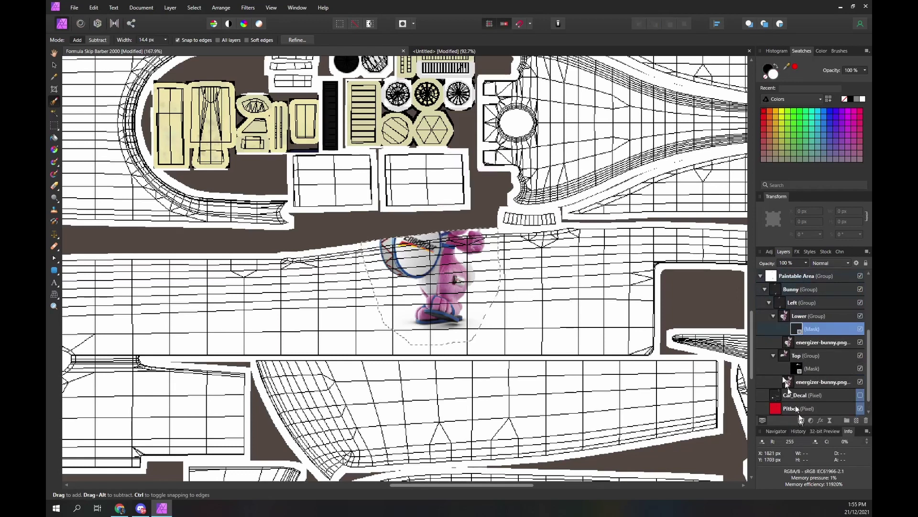
pyautogui.click(787, 314)
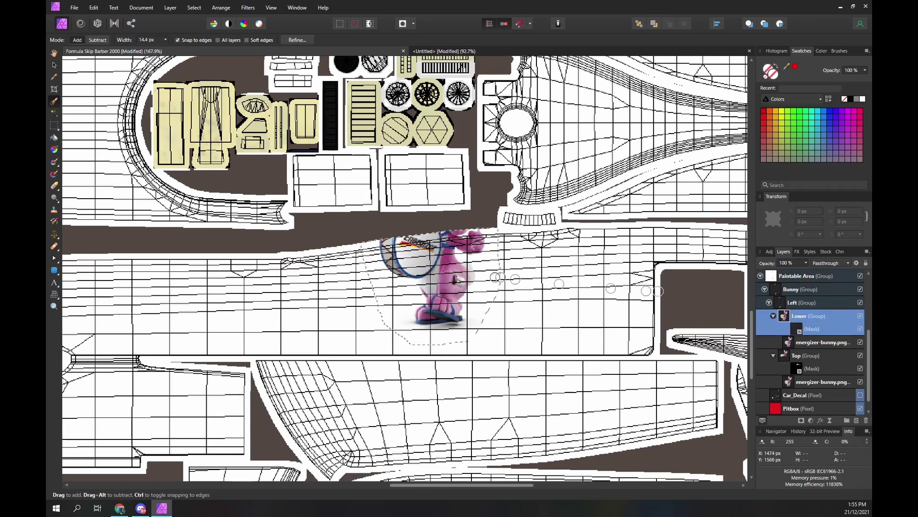
# Hide the Turn Off Before Exporting overlay group and zoom out to check the masked bunny.
pyautogui.scroll(4, 816, 291)
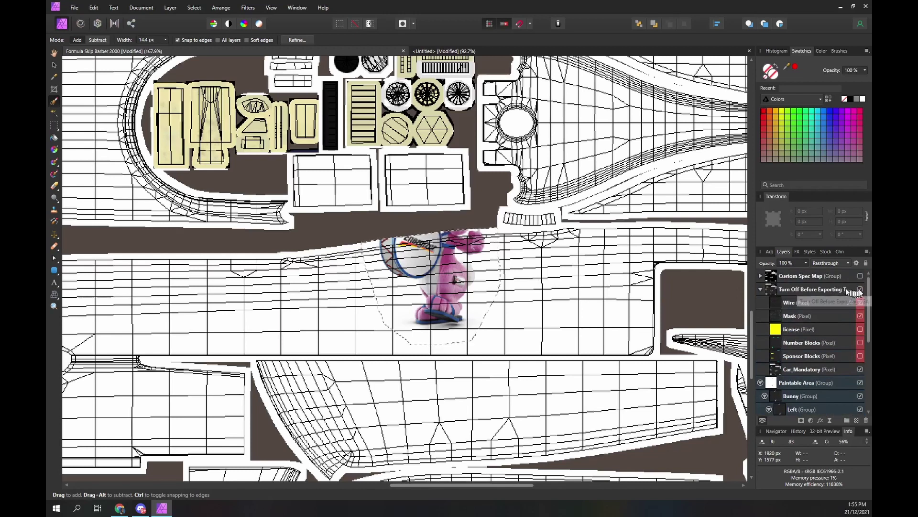
pyautogui.click(860, 289)
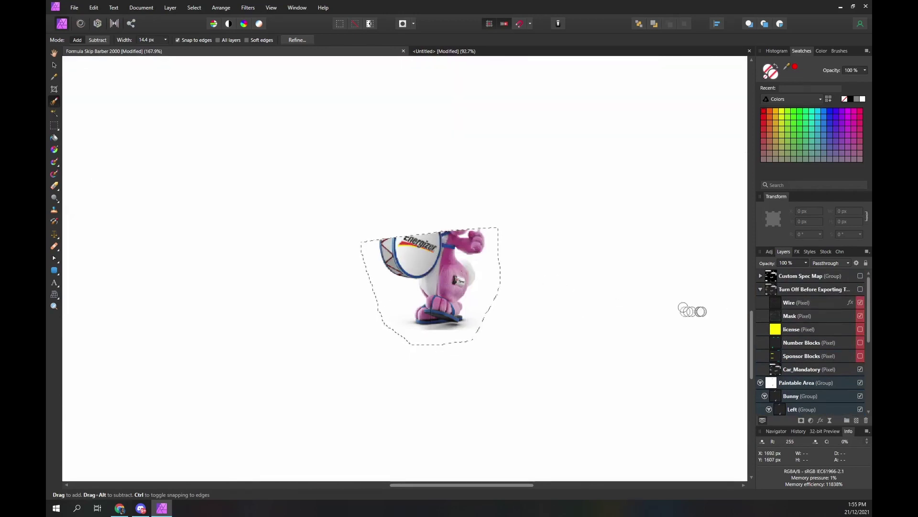
pyautogui.scroll(-8, 568, 311)
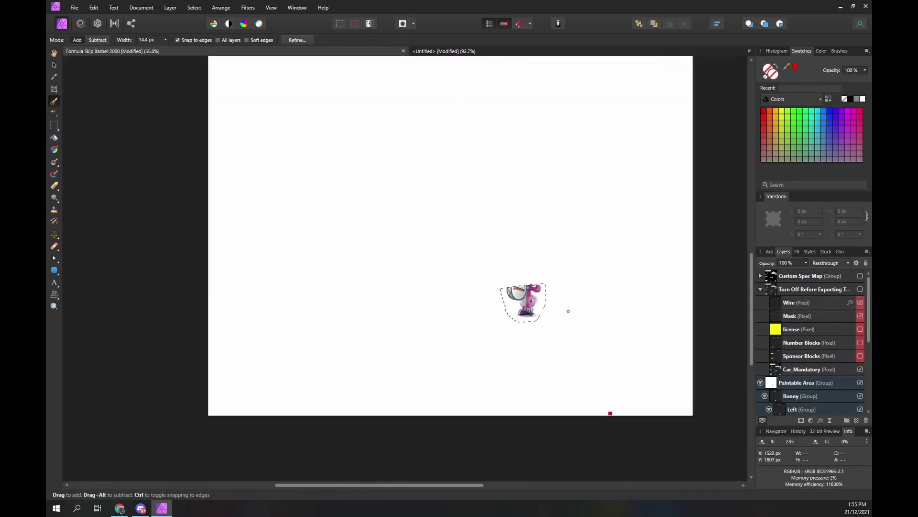
pyautogui.scroll(-2, 568, 311)
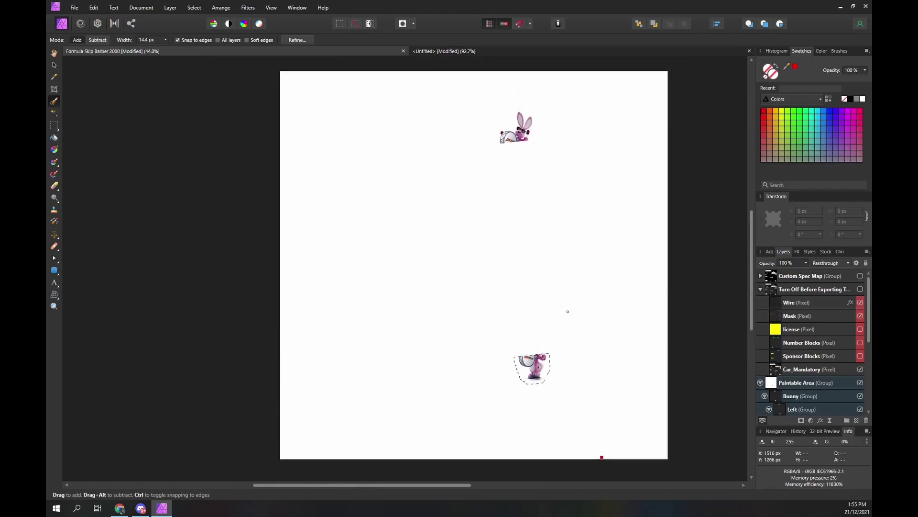
# Show the Turn Off Before Exporting group again with the Wire layer hidden, then deselect.
pyautogui.click(860, 289)
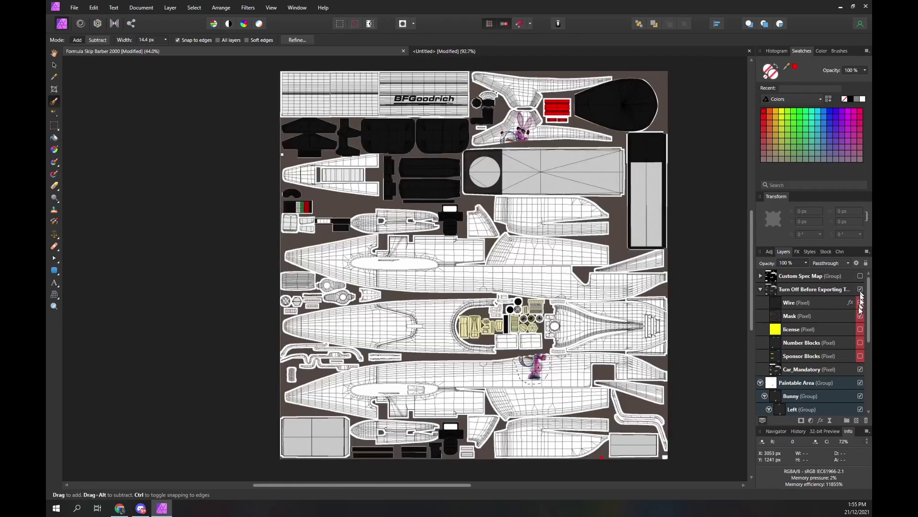
pyautogui.click(860, 302)
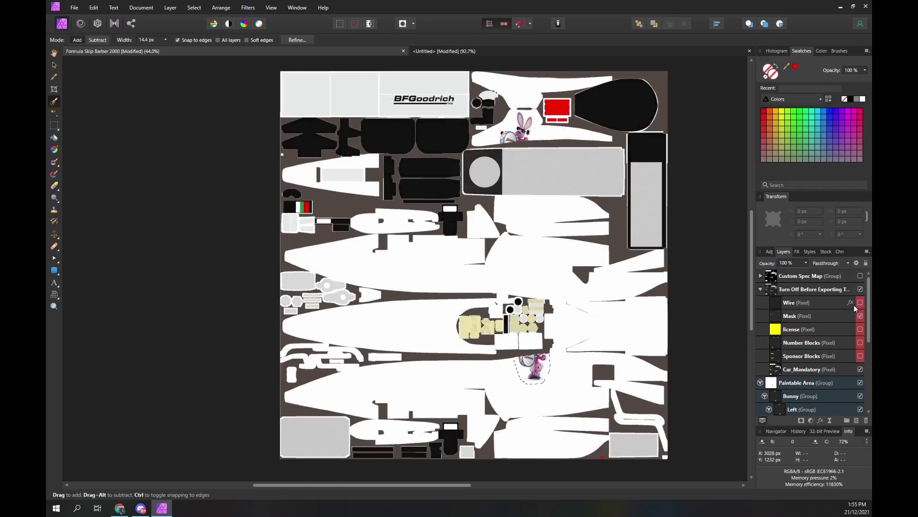
pyautogui.hotkey('ctrl', 'd')
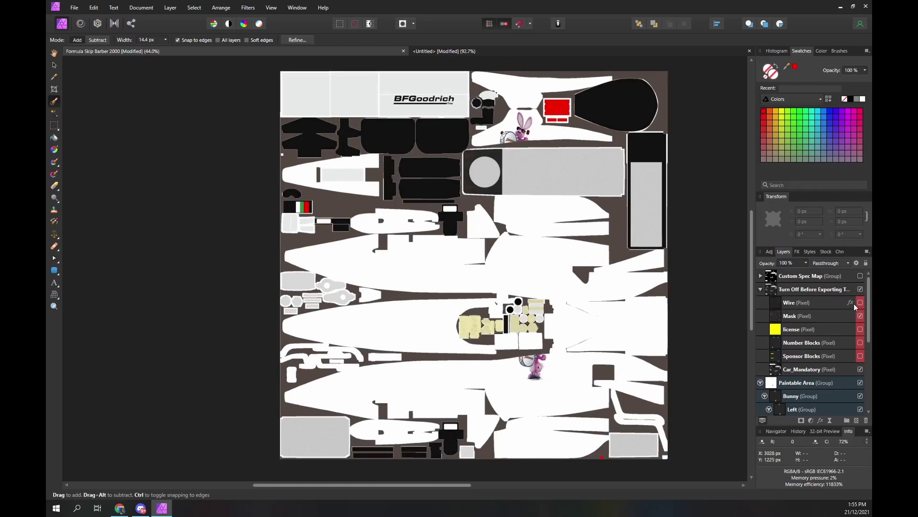